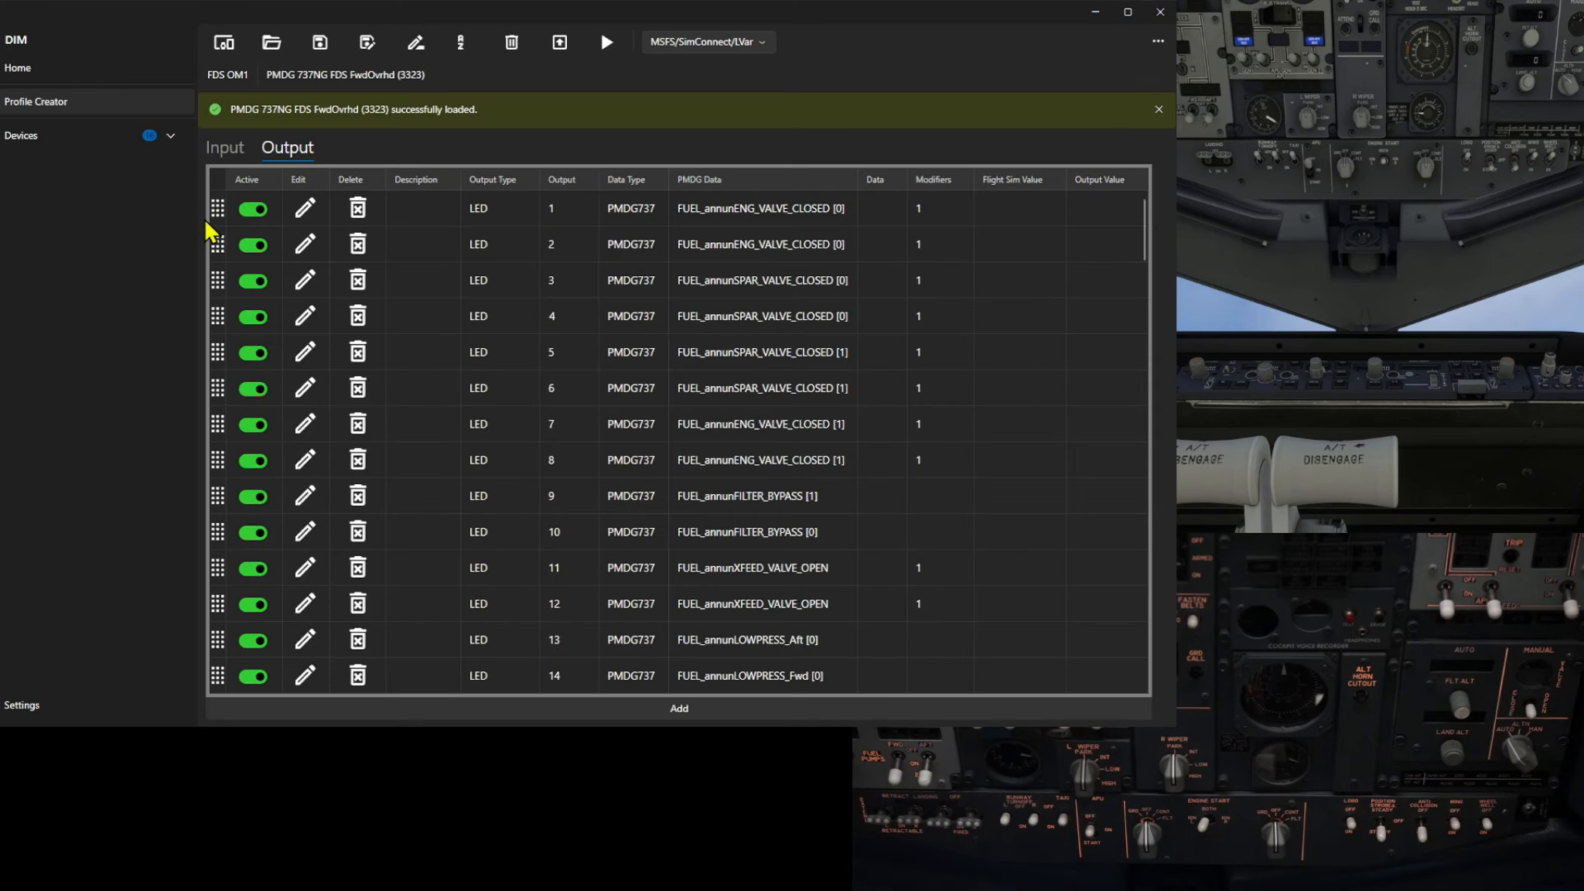
Open the FDS OM1 device and examine the on/off states of its switch inputs
{"action": "left_click", "coordinate": [90, 137]}
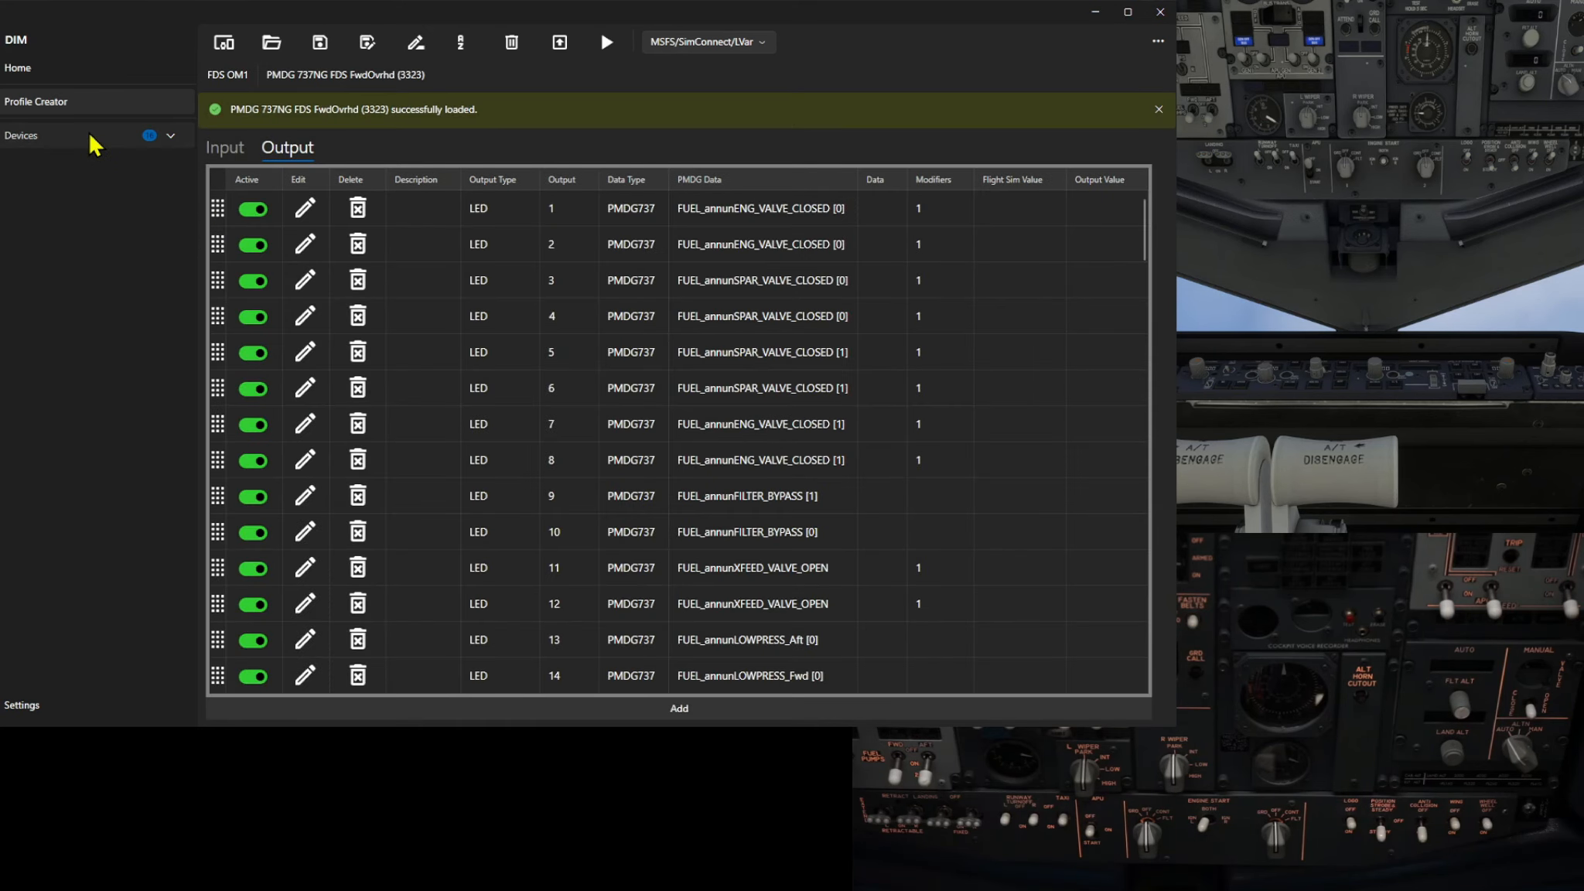
{"action": "left_click", "coordinate": [88, 163]}
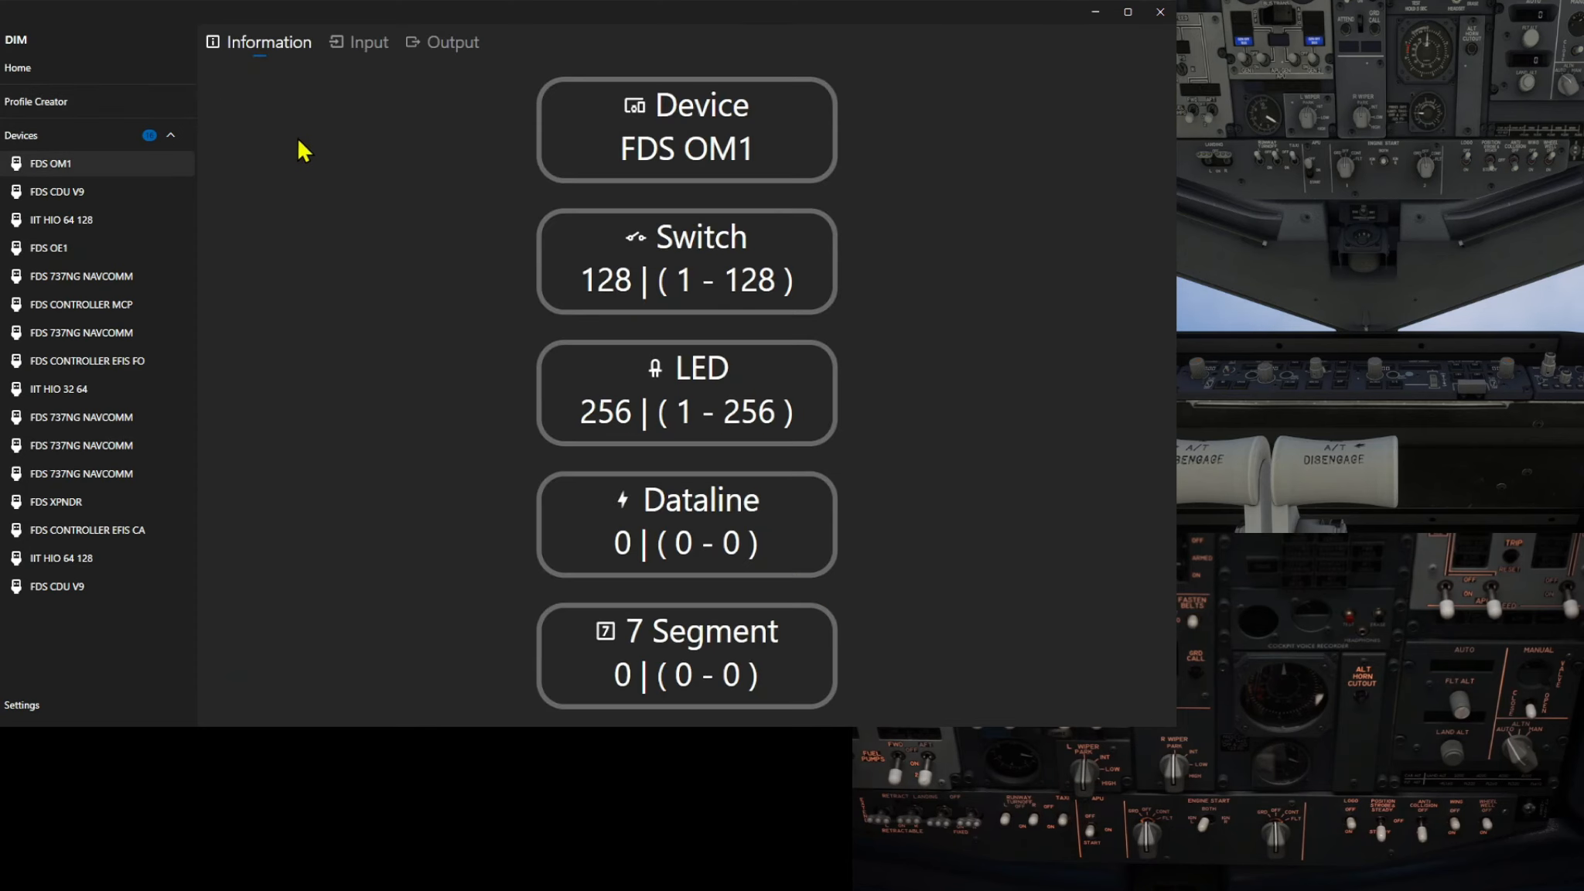
{"action": "left_click", "coordinate": [362, 48]}
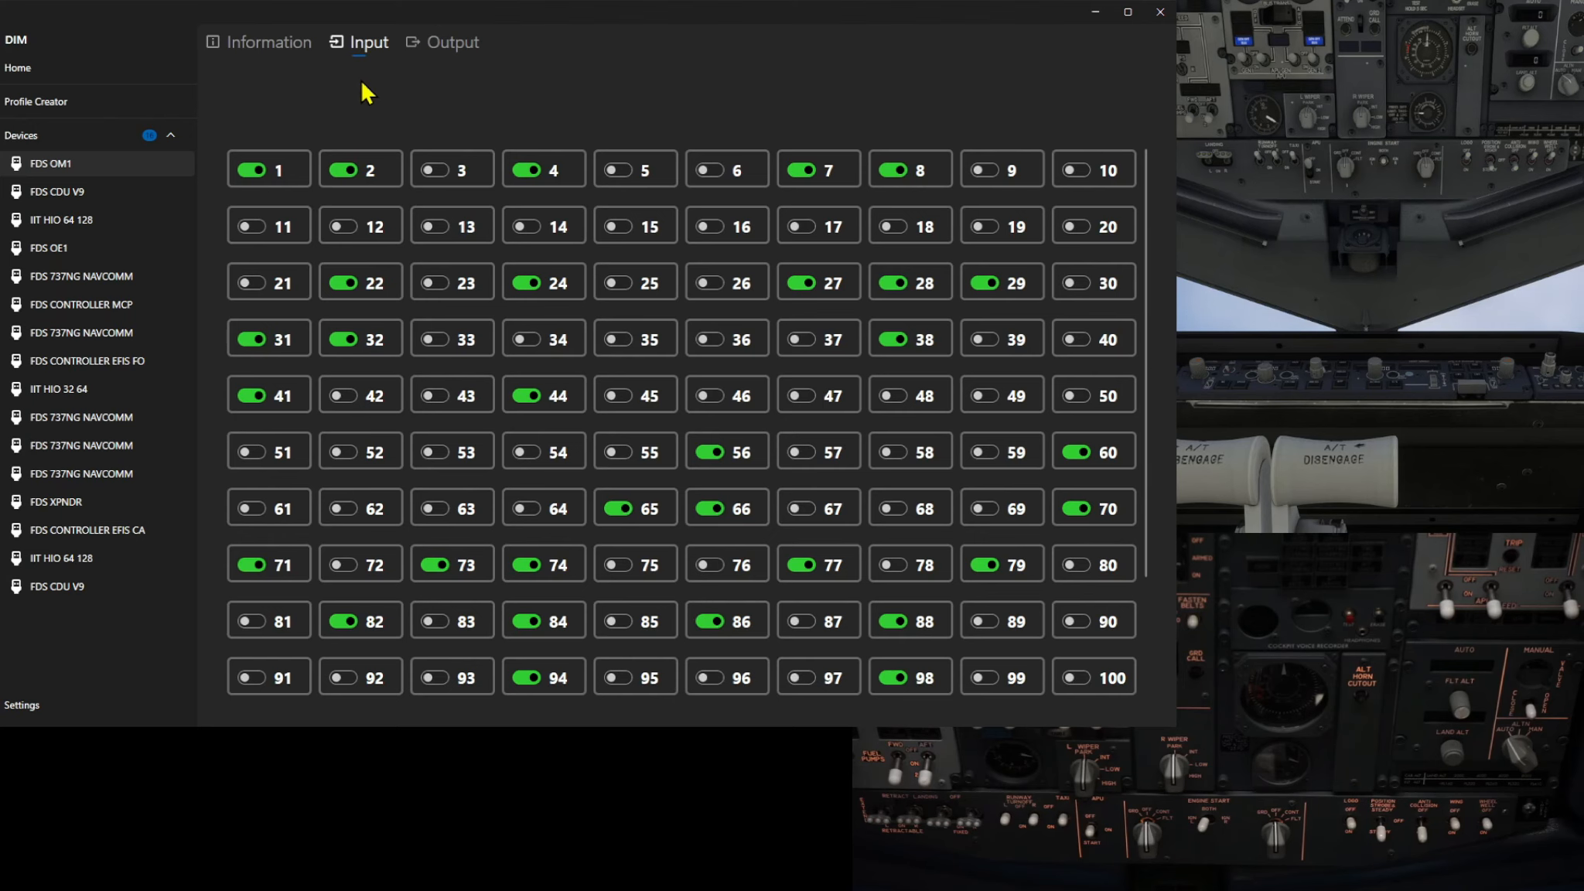
{"action": "scroll", "coordinate": [348, 201], "scroll_direction": "down", "scroll_amount": 1}
{"action": "scroll", "coordinate": [348, 203], "scroll_direction": "down", "scroll_amount": 1}
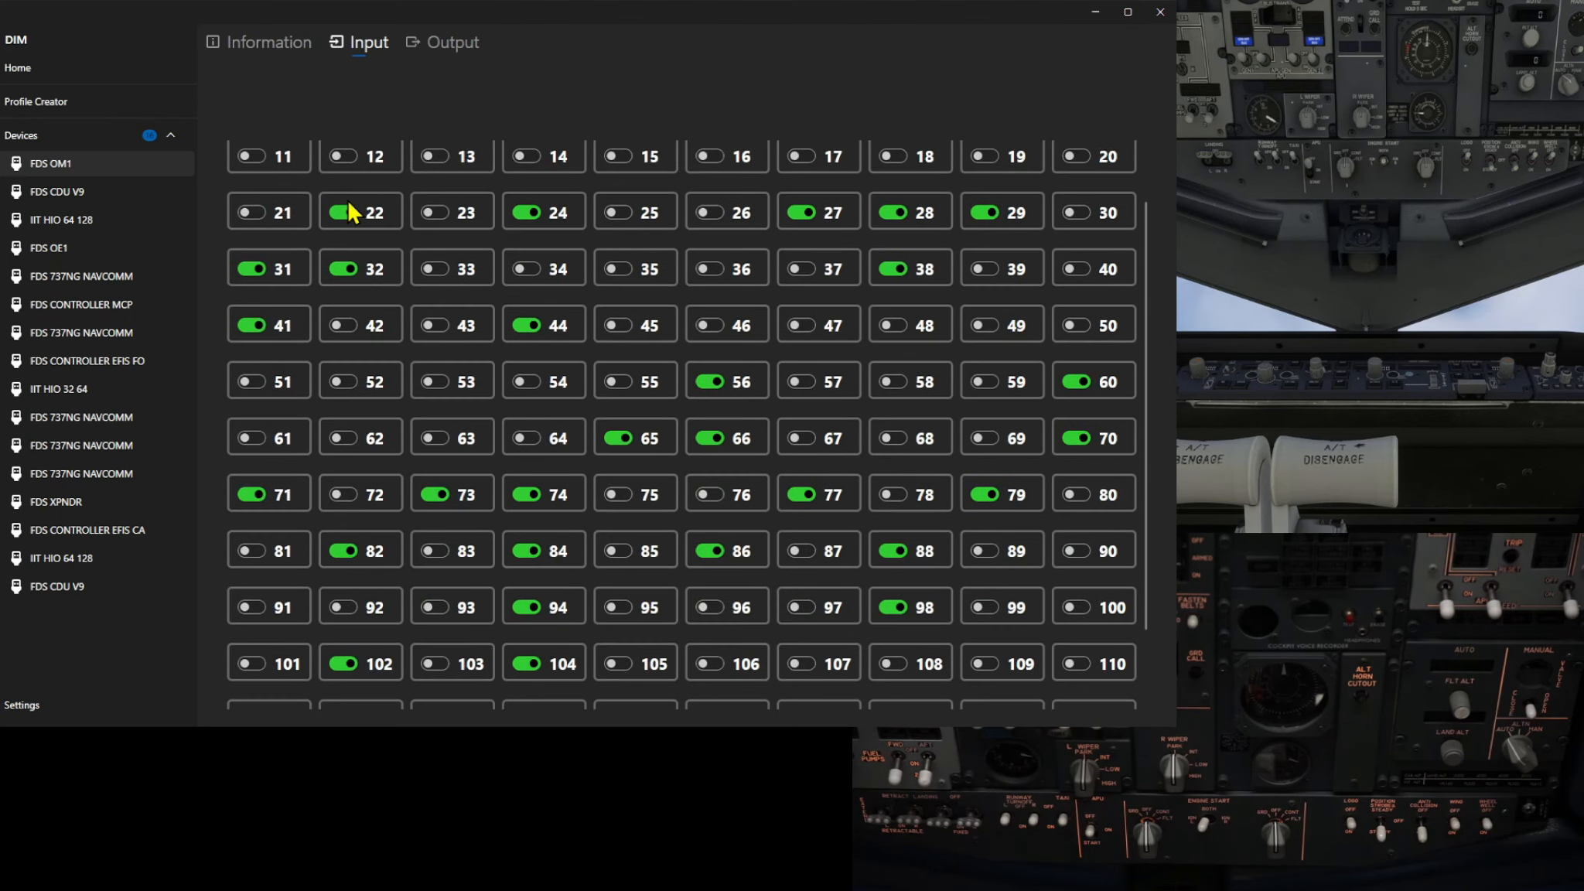
{"action": "scroll", "coordinate": [348, 203], "scroll_direction": "down", "scroll_amount": 1}
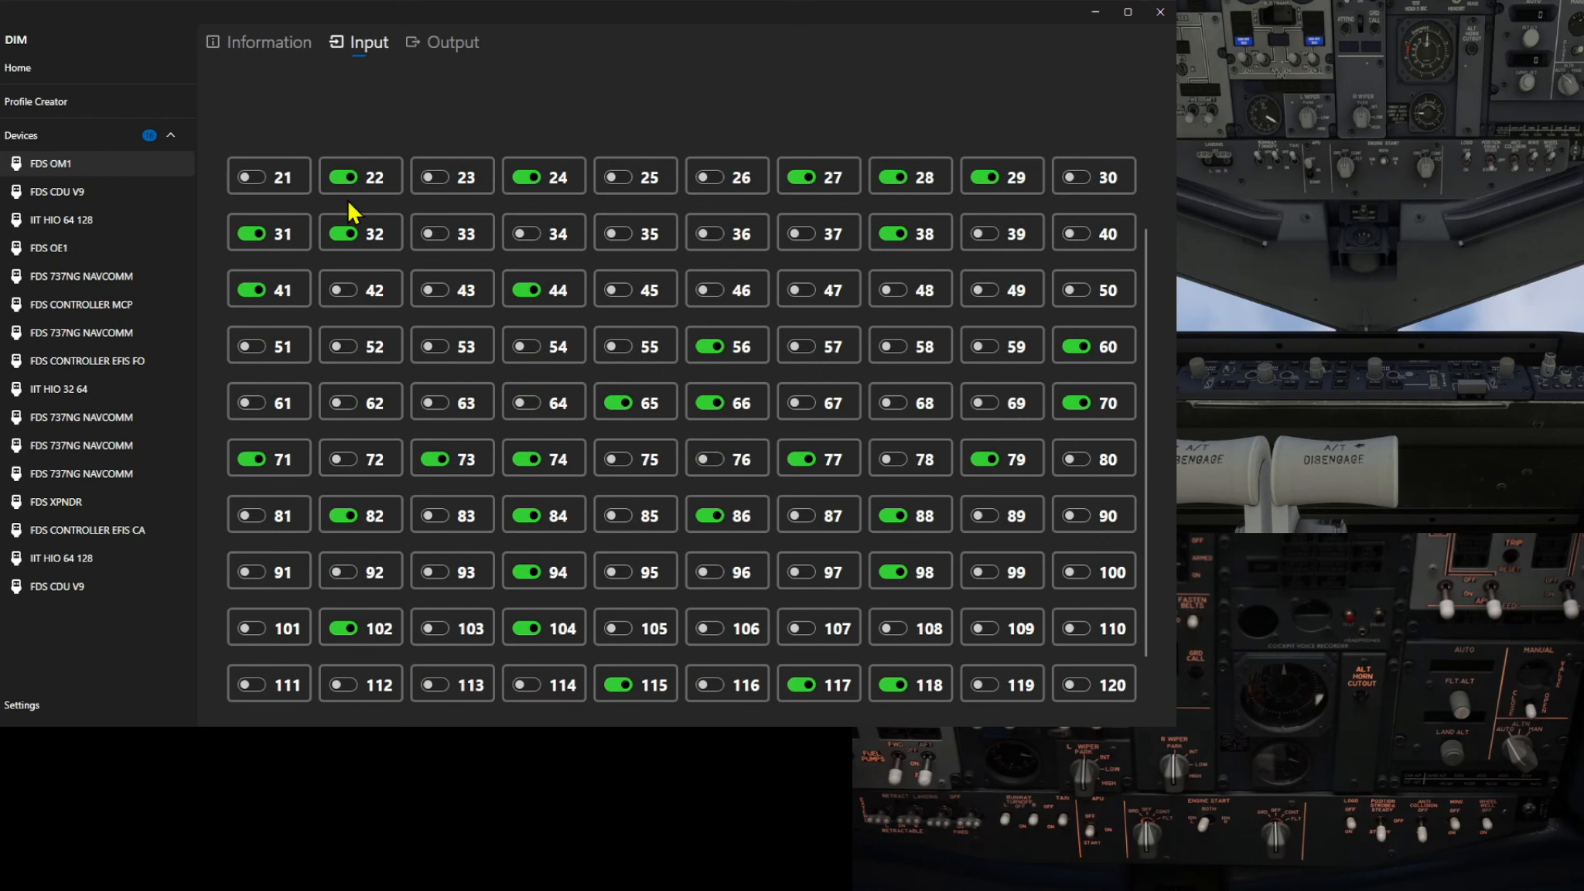
{"action": "scroll", "coordinate": [348, 209], "scroll_direction": "down", "scroll_amount": 1}
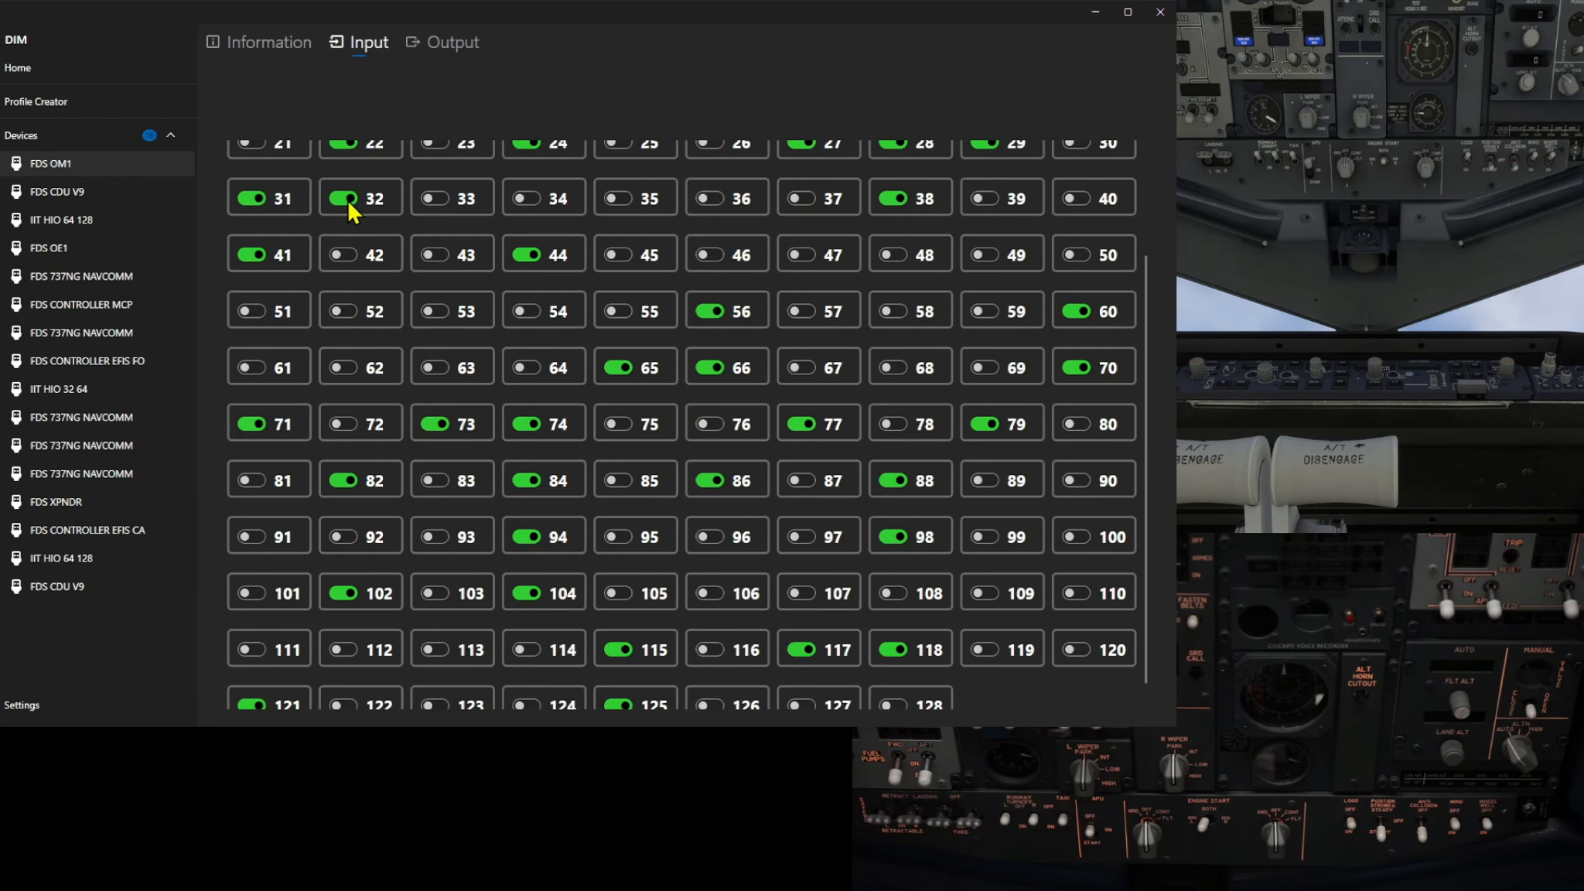
{"action": "scroll", "coordinate": [350, 209], "scroll_direction": "down", "scroll_amount": 1}
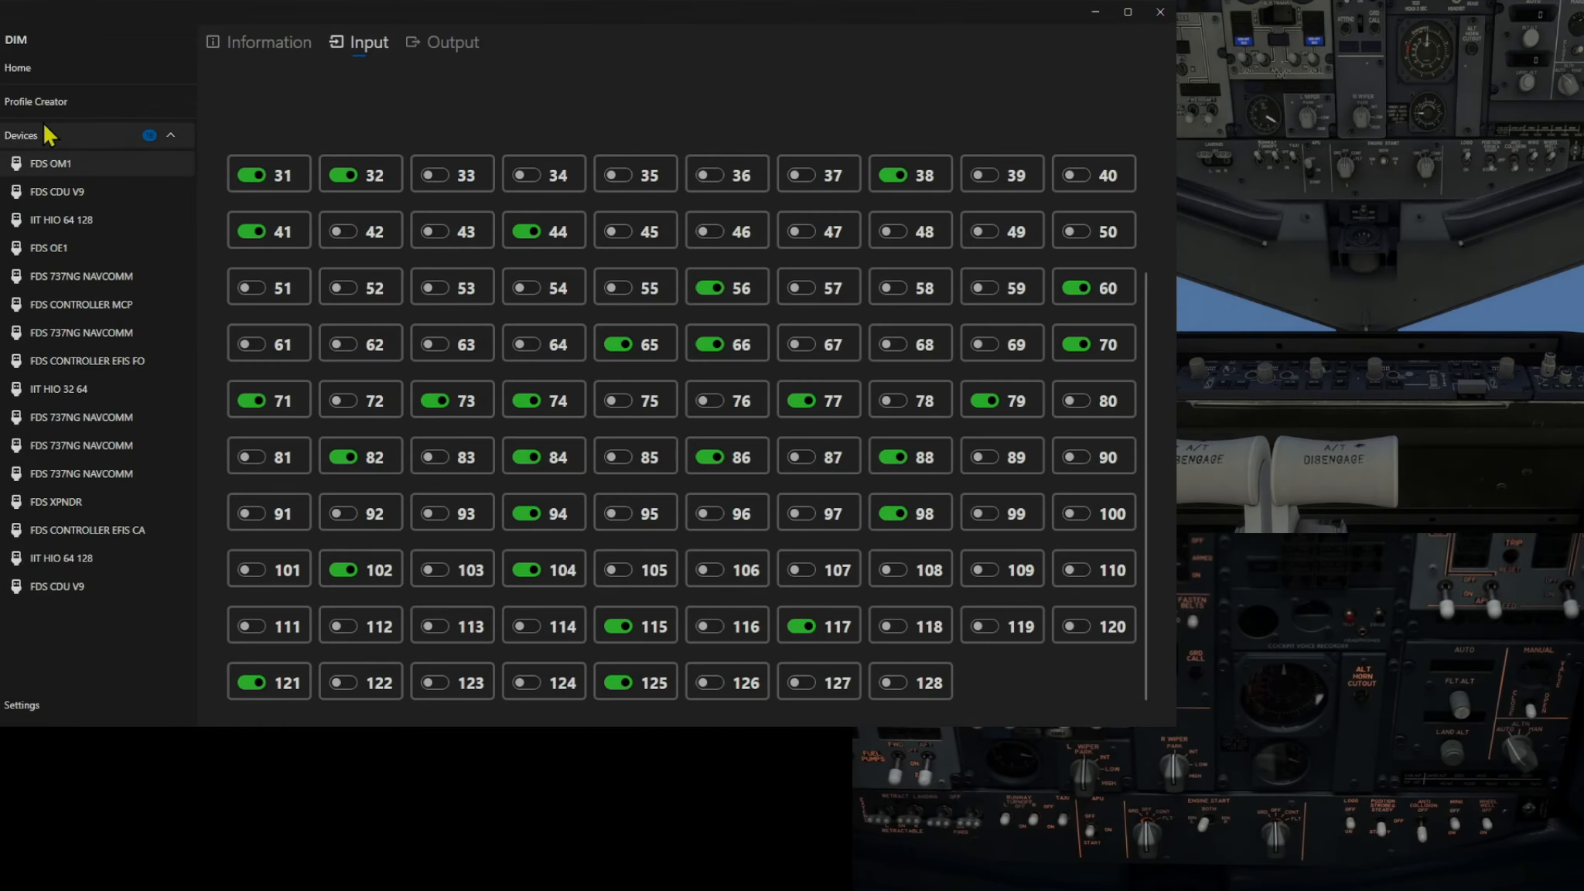
Show the profile's input mappings sorted by input number and browse to the entries around input 89
{"action": "left_click", "coordinate": [31, 103]}
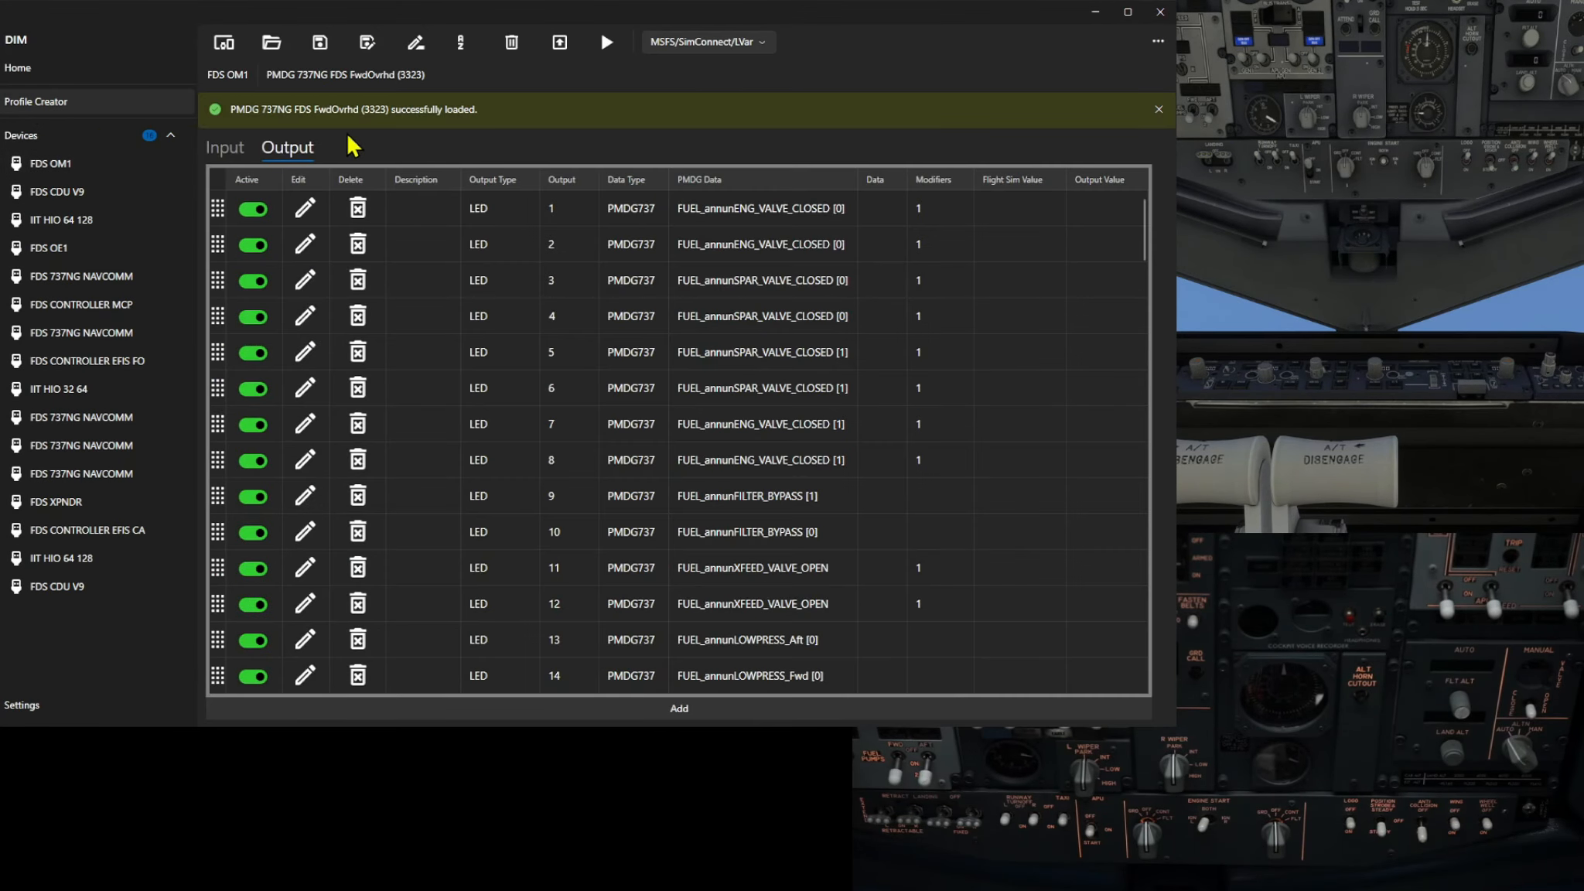
{"action": "left_click", "coordinate": [226, 148]}
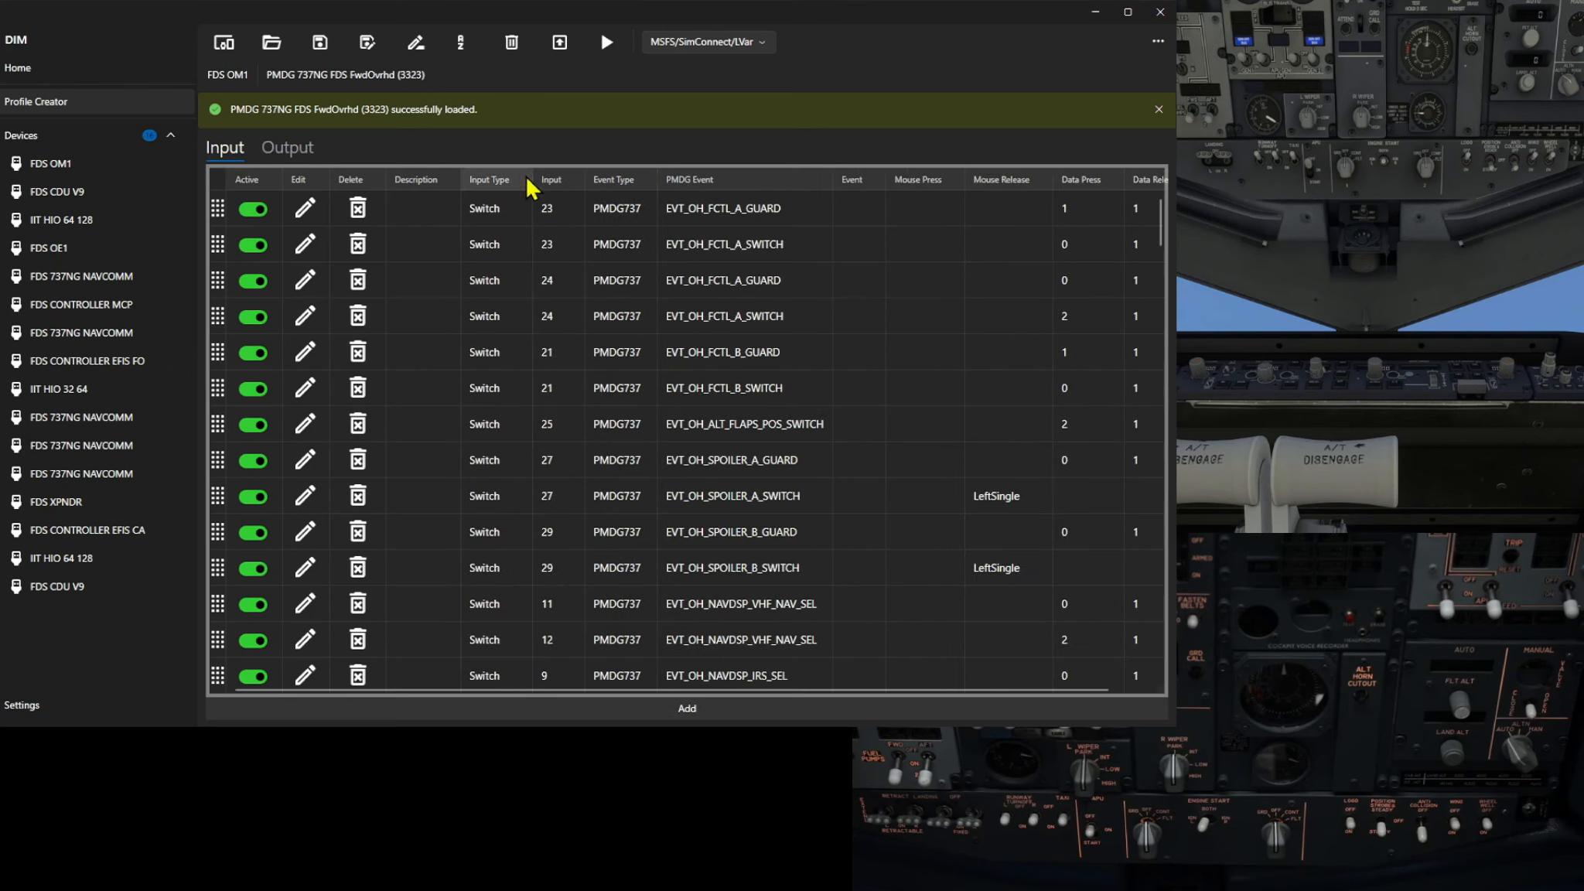
{"action": "left_click", "coordinate": [548, 182]}
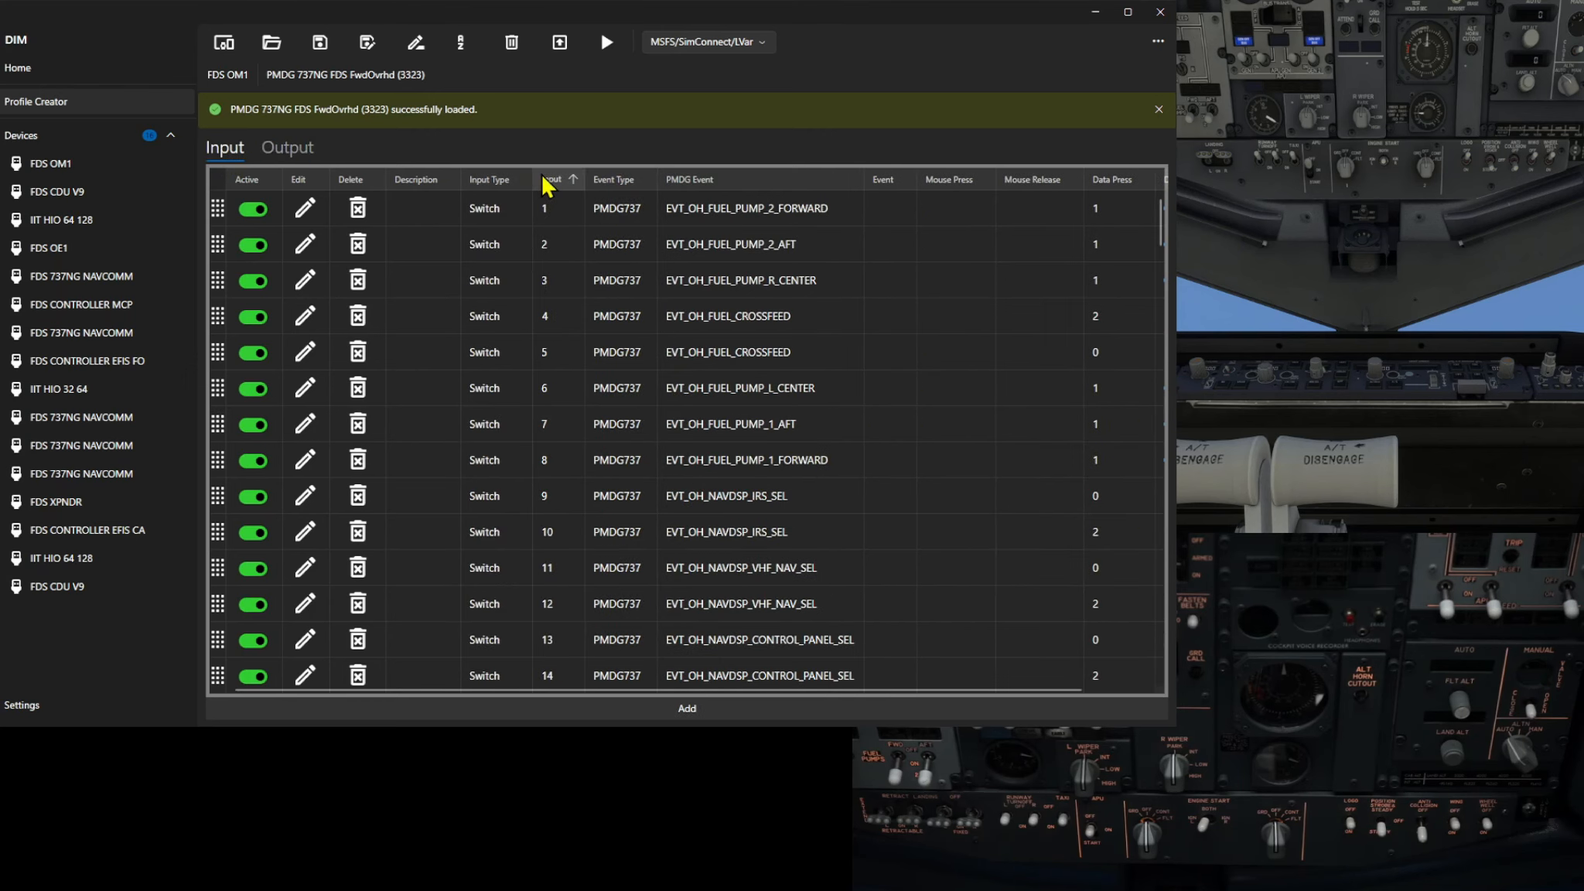
{"action": "scroll", "coordinate": [407, 422], "scroll_direction": "down", "scroll_amount": 3}
{"action": "scroll", "coordinate": [406, 423], "scroll_direction": "down", "scroll_amount": 9}
{"action": "scroll", "coordinate": [400, 424], "scroll_direction": "down", "scroll_amount": 10}
{"action": "scroll", "coordinate": [400, 426], "scroll_direction": "down", "scroll_amount": 10}
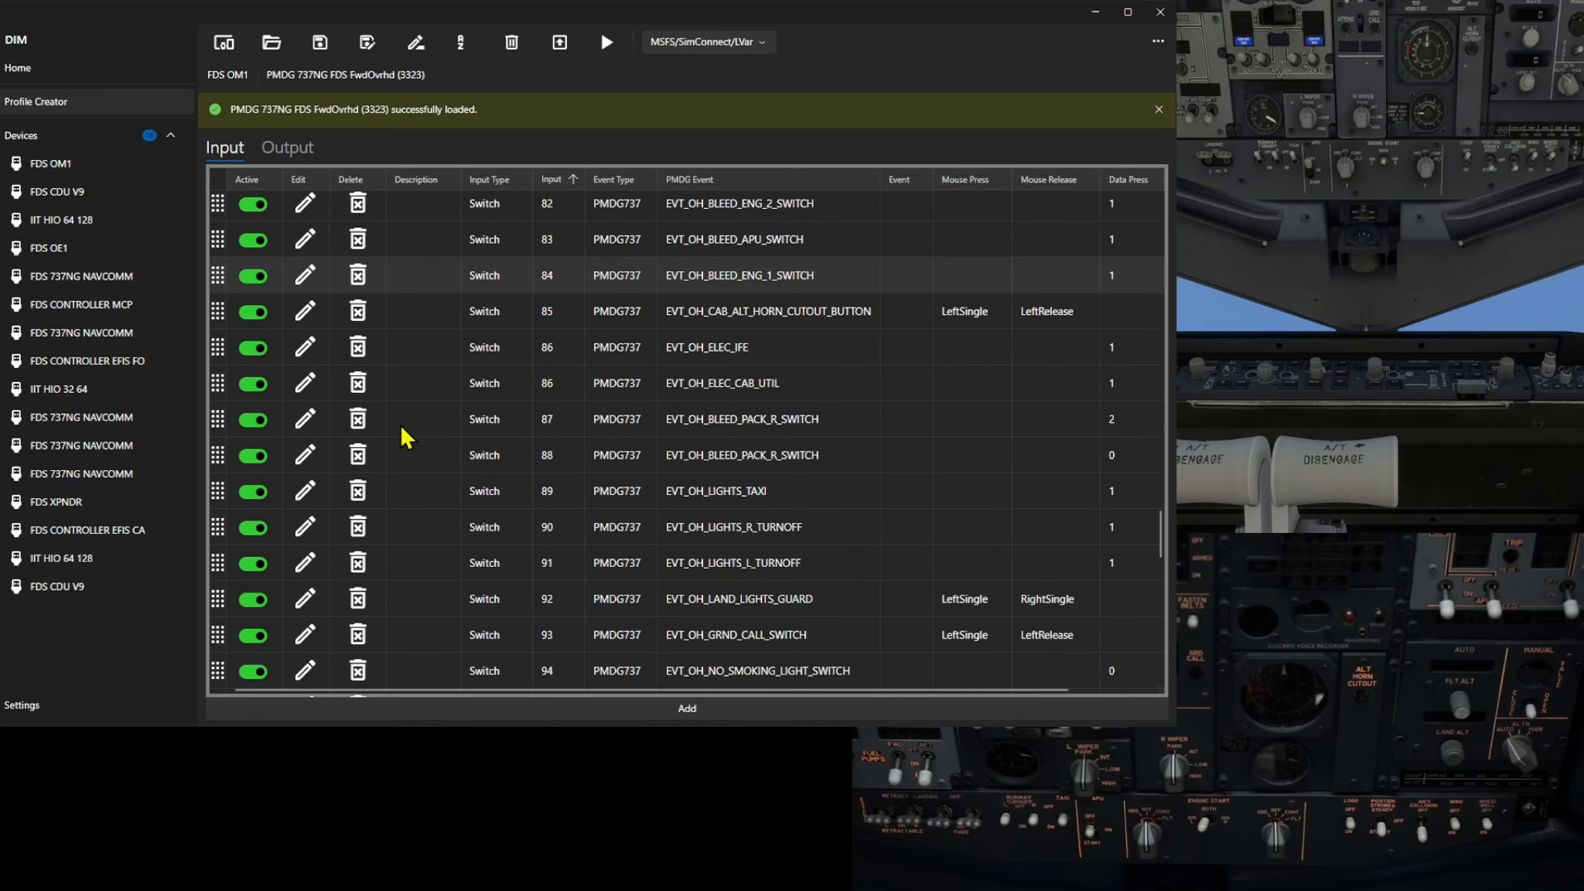
{"action": "scroll", "coordinate": [400, 437], "scroll_direction": "down", "scroll_amount": 1}
{"action": "scroll", "coordinate": [400, 423], "scroll_direction": "down", "scroll_amount": 1}
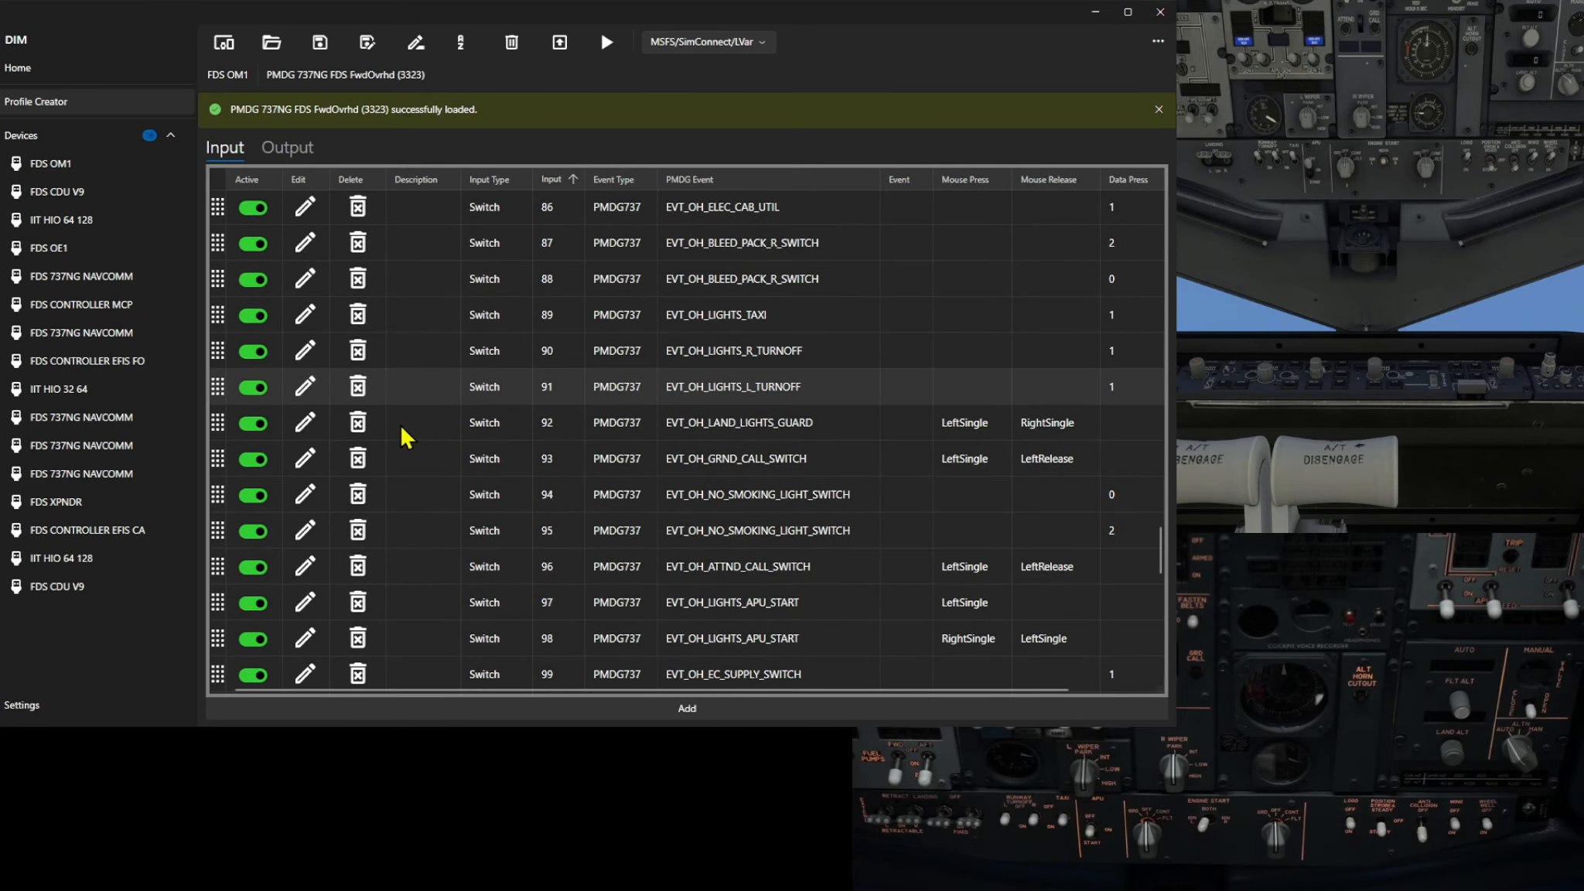
{"action": "scroll", "coordinate": [401, 429], "scroll_direction": "down", "scroll_amount": 1}
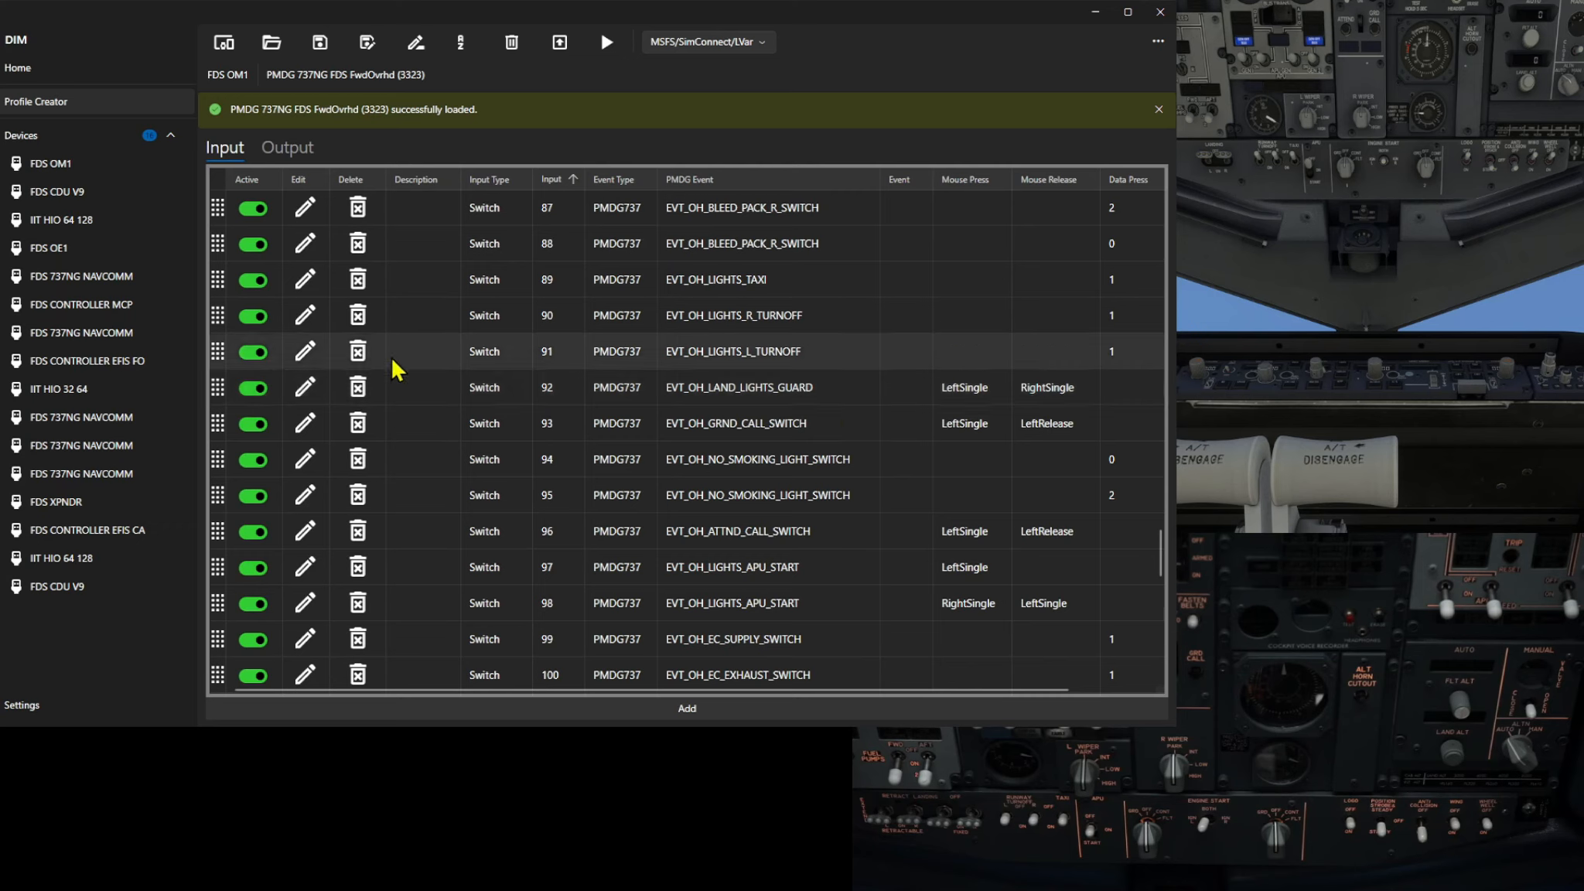
Open the input 89 EVT_OH_LIGHTS_TAXI mapping, review its precondition, and save it
{"action": "left_click", "coordinate": [304, 280]}
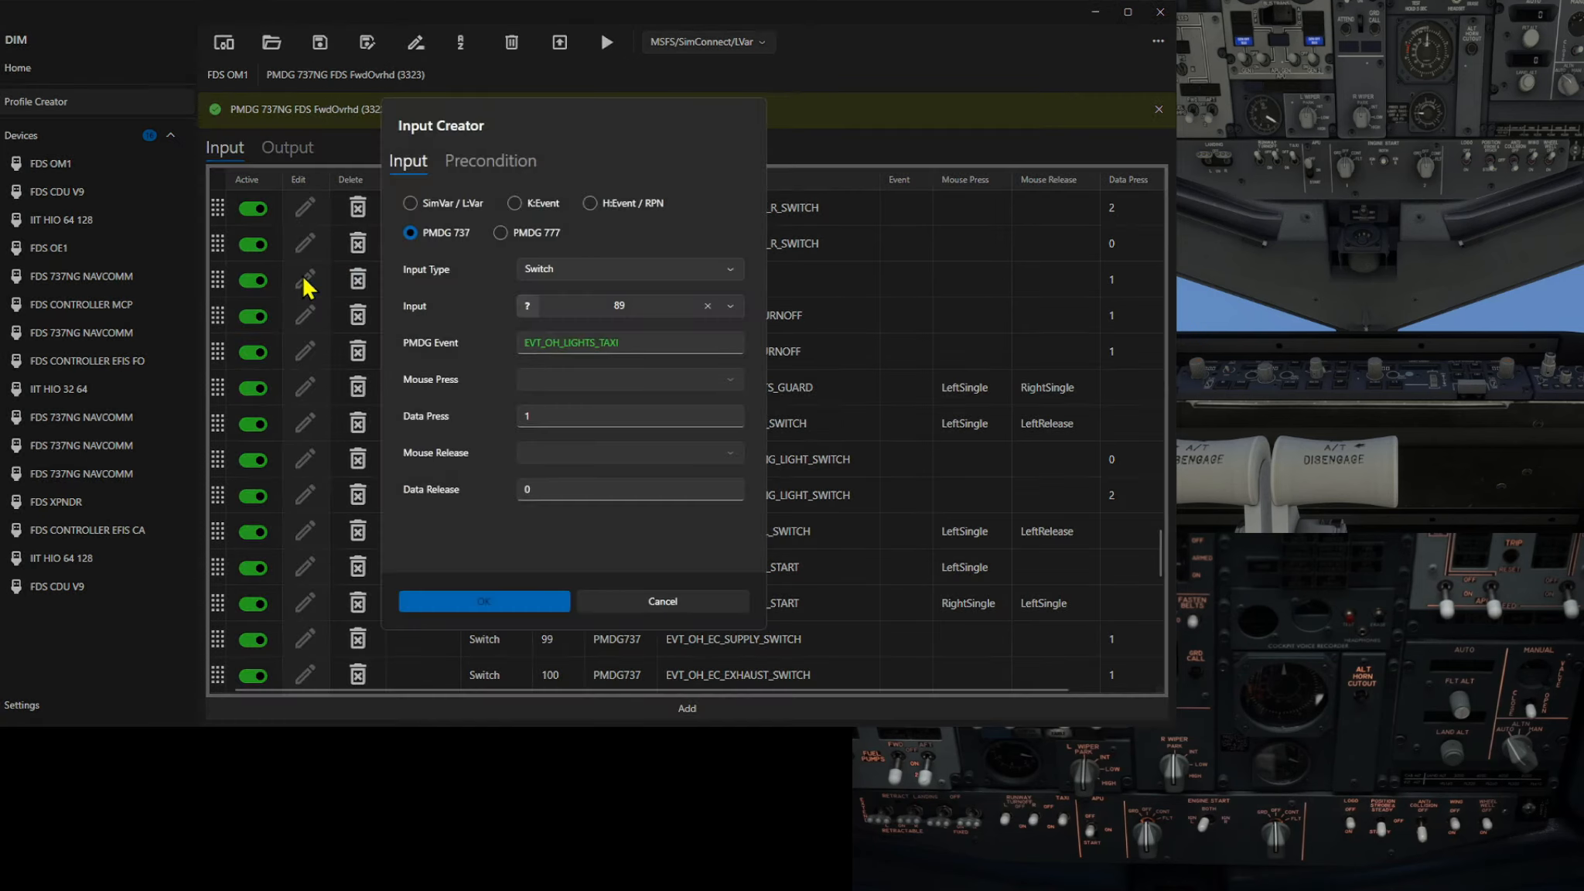
{"action": "left_click", "coordinate": [489, 162]}
{"action": "left_click", "coordinate": [418, 163]}
{"action": "left_click", "coordinate": [485, 602]}
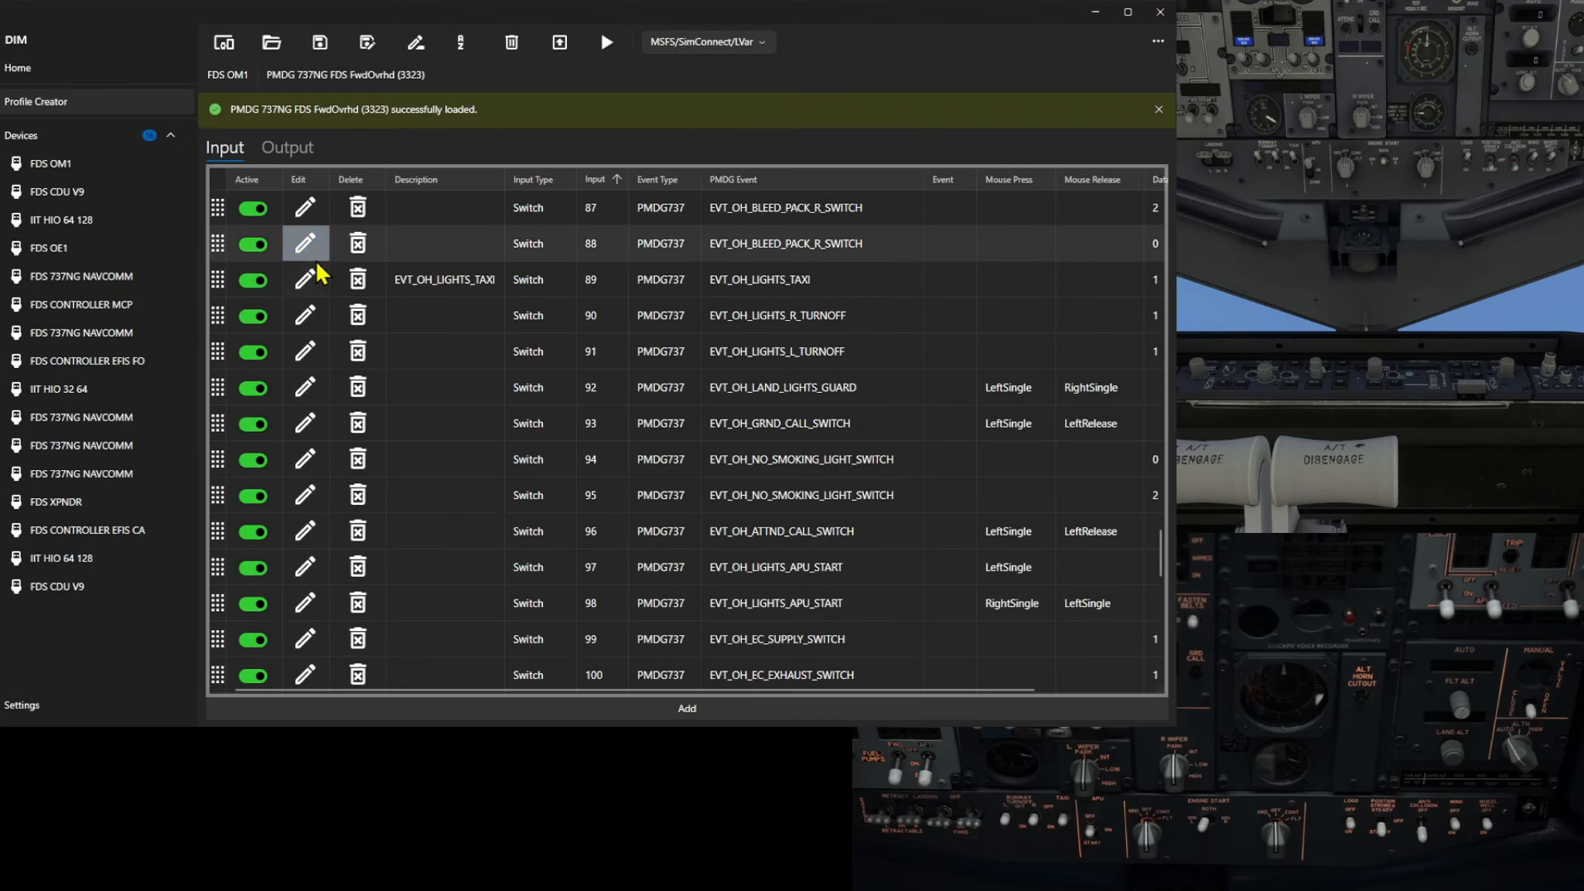
Open the input 90 EVT_OH_LIGHTS_R_TURNOFF mapping, review its precondition, and save it
{"action": "left_click", "coordinate": [308, 318]}
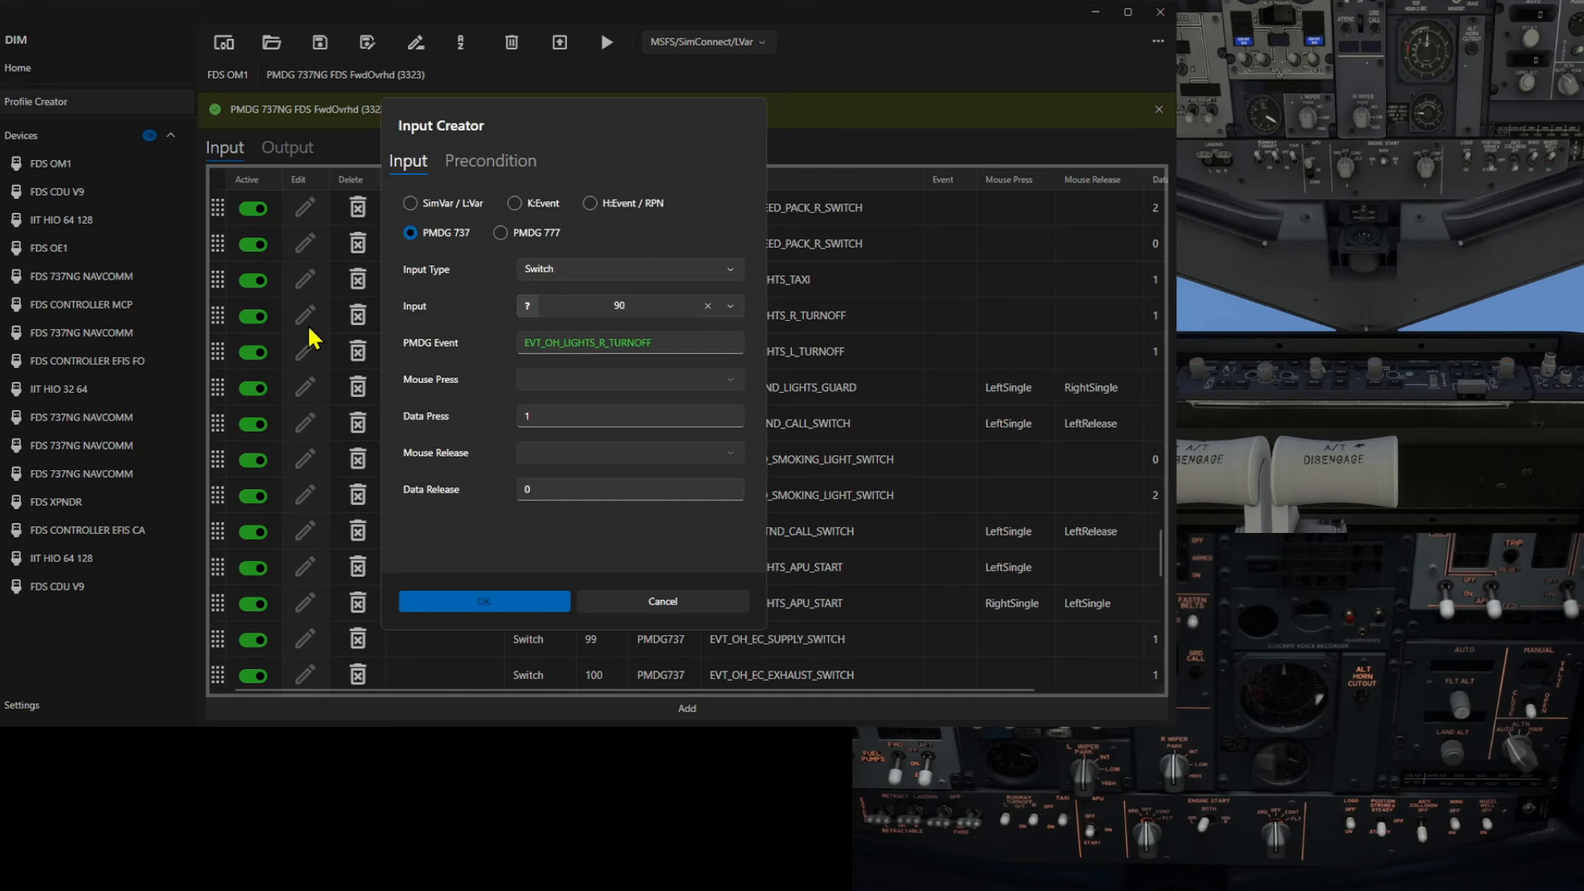
{"action": "left_click", "coordinate": [453, 162]}
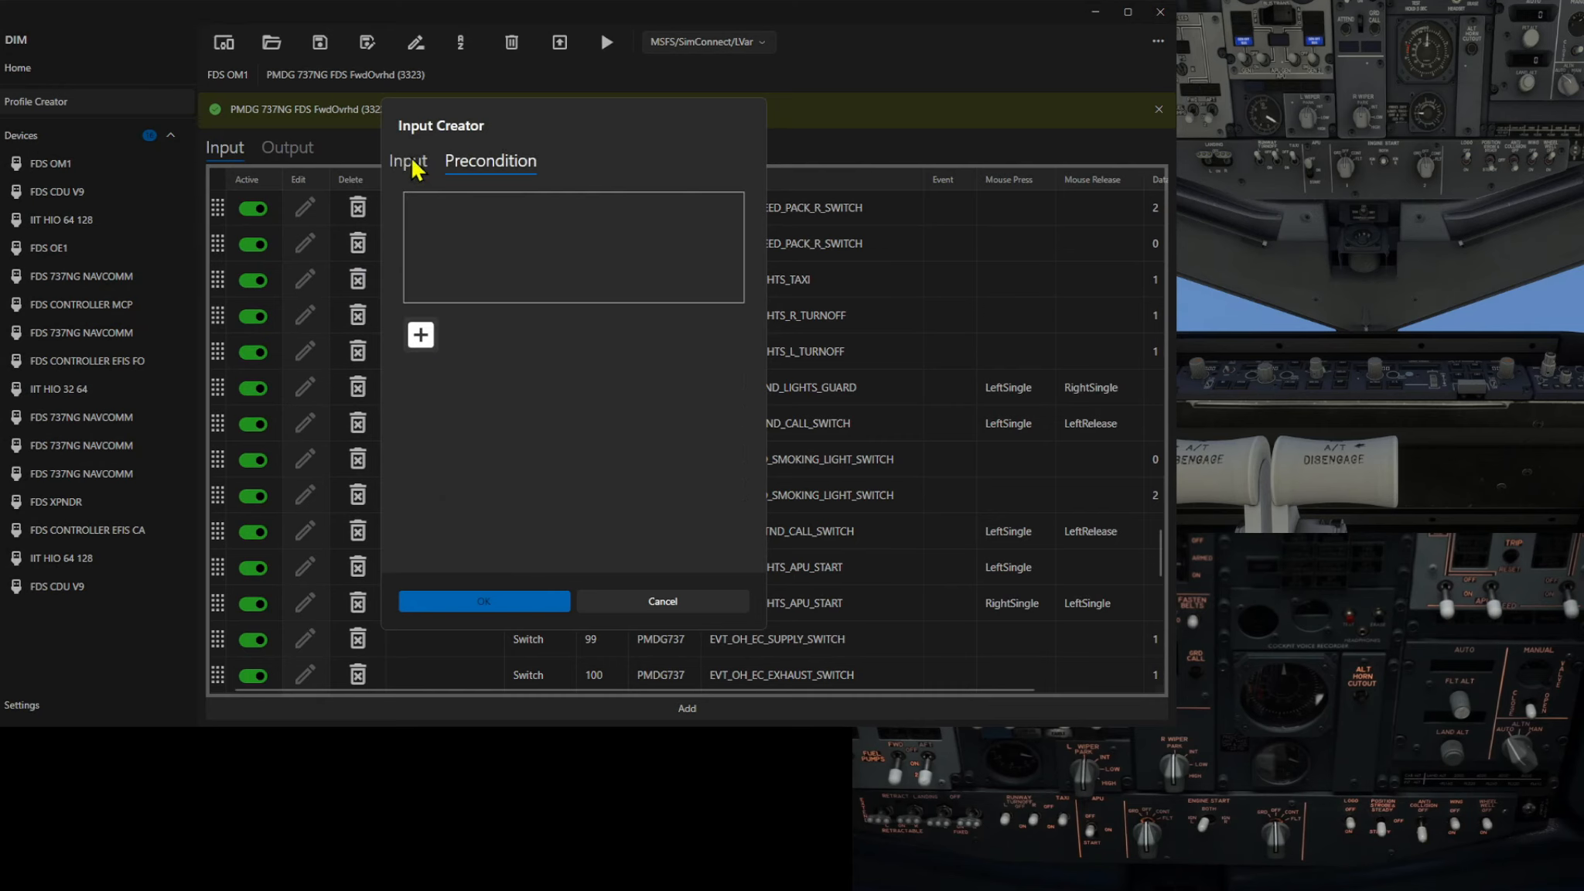
{"action": "left_click", "coordinate": [414, 166]}
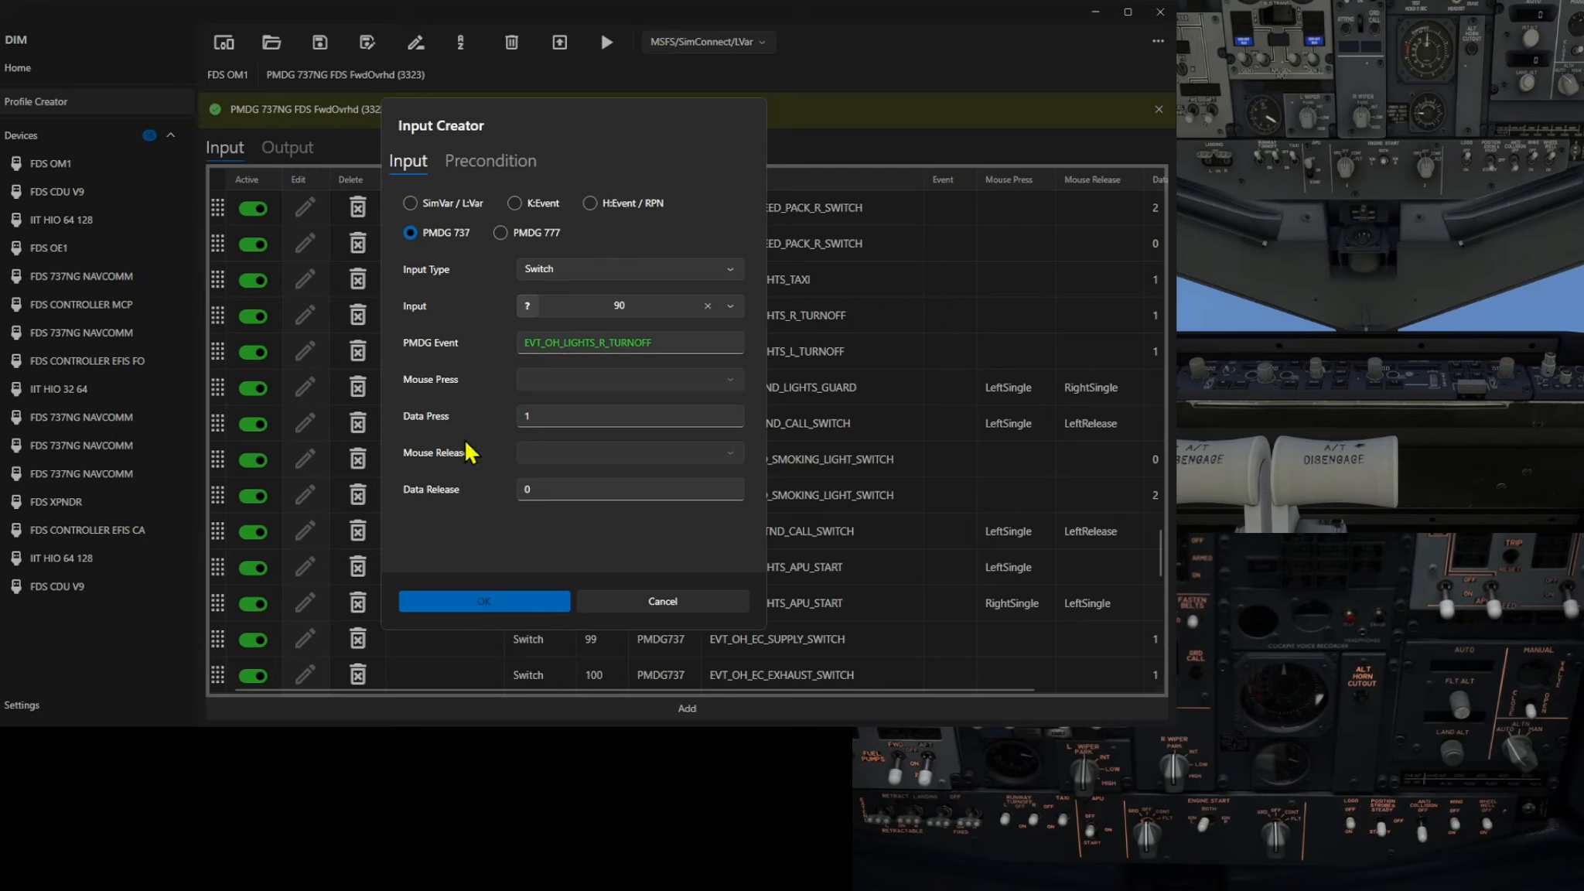
{"action": "left_click", "coordinate": [495, 599]}
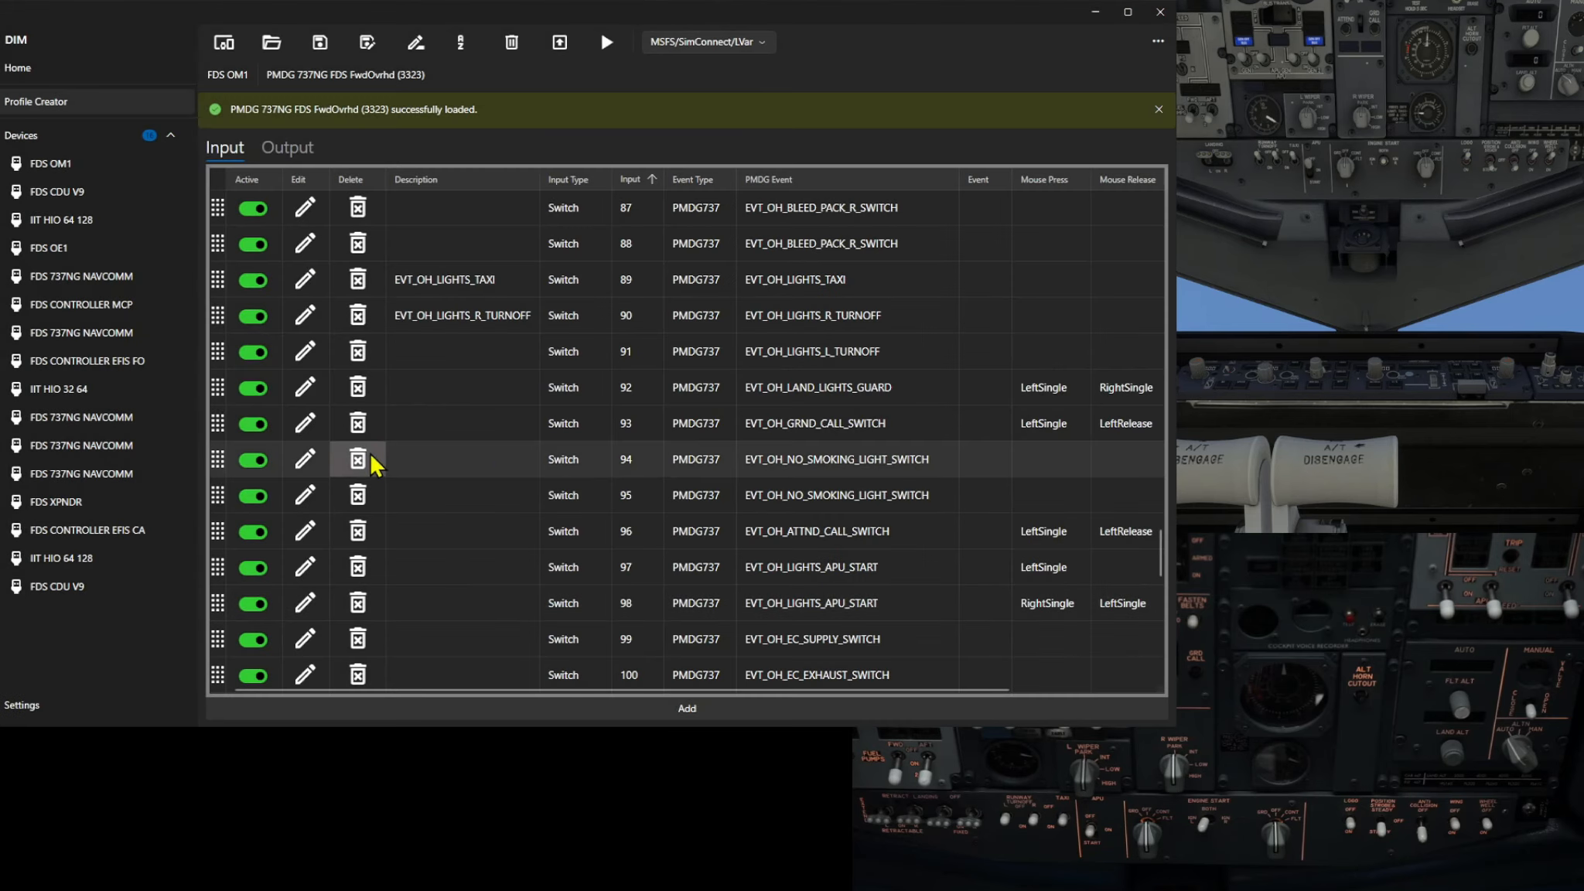
Open the input 91 EVT_OH_LIGHTS_L_TURNOFF mapping, review its precondition, and save it
{"action": "left_click", "coordinate": [309, 357]}
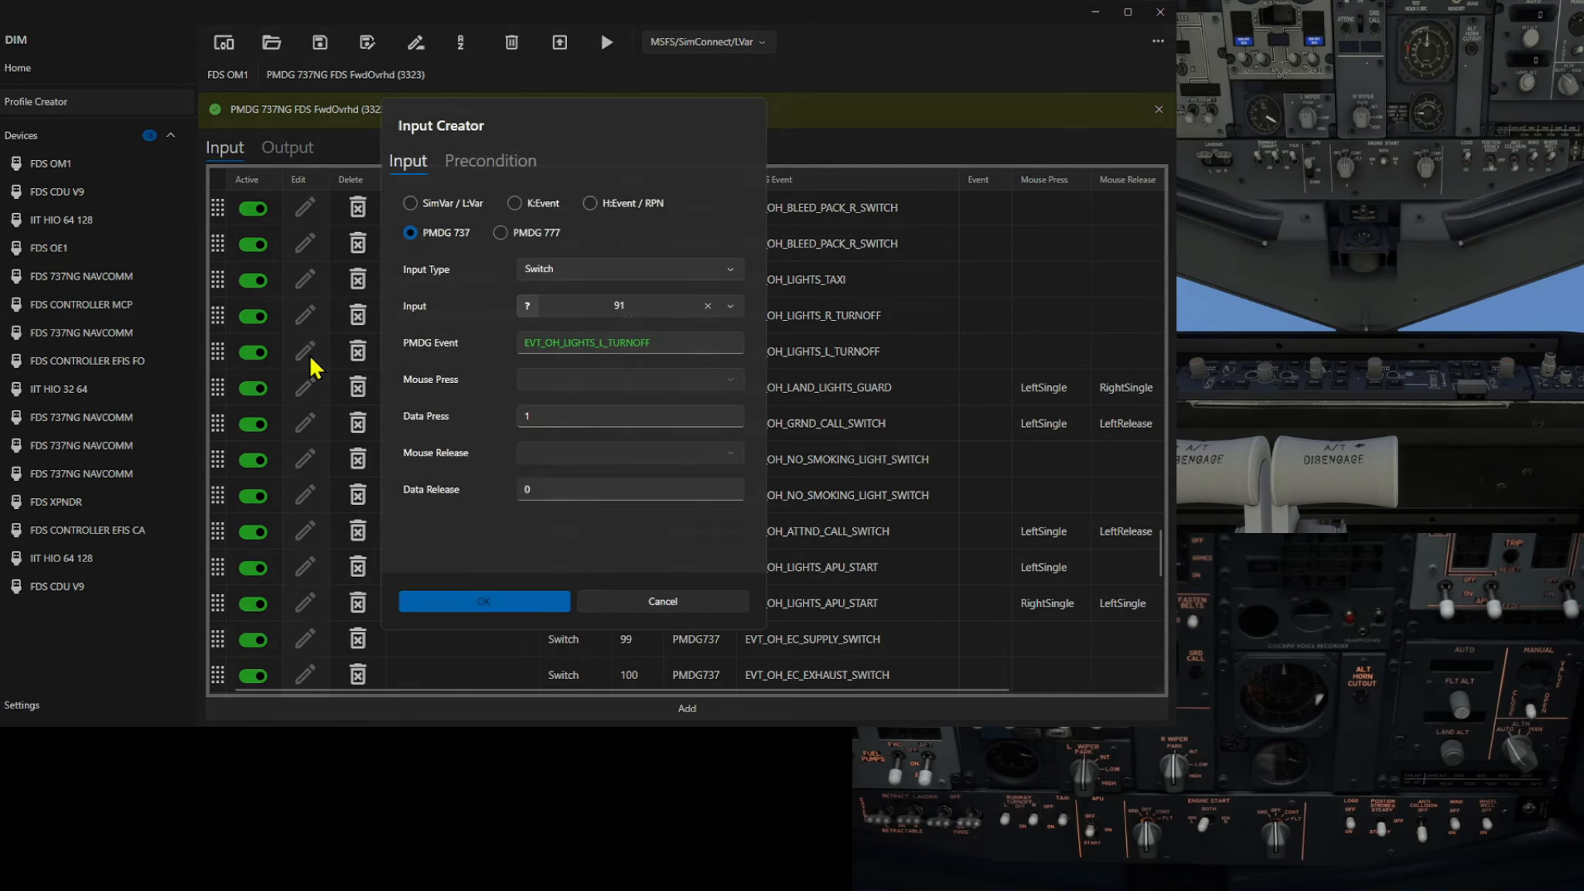
{"action": "left_click", "coordinate": [511, 158]}
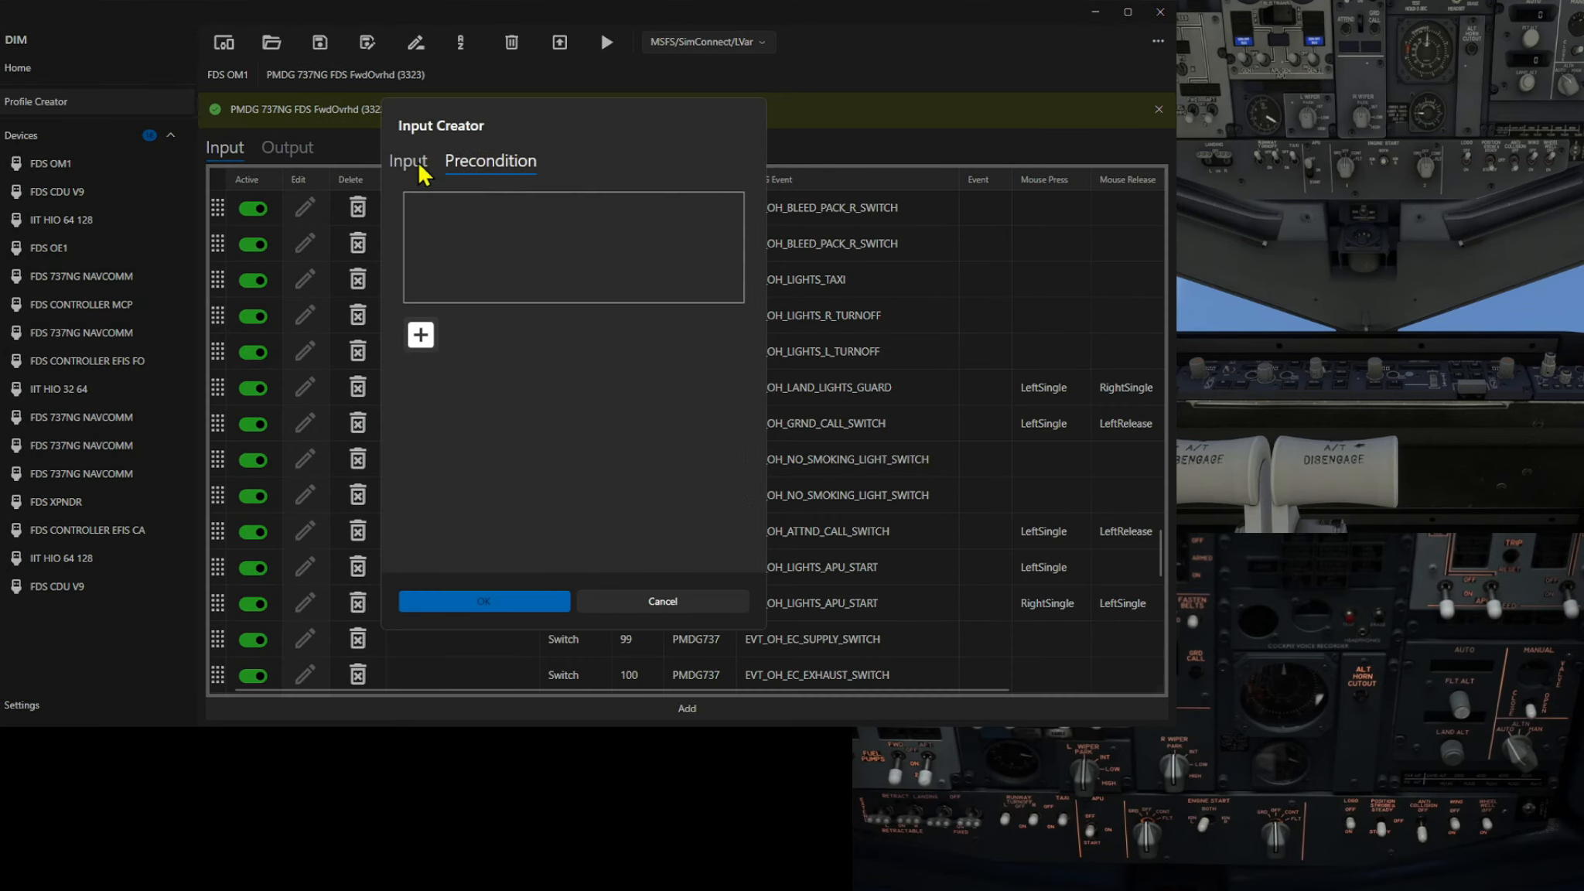
{"action": "left_click", "coordinate": [414, 164]}
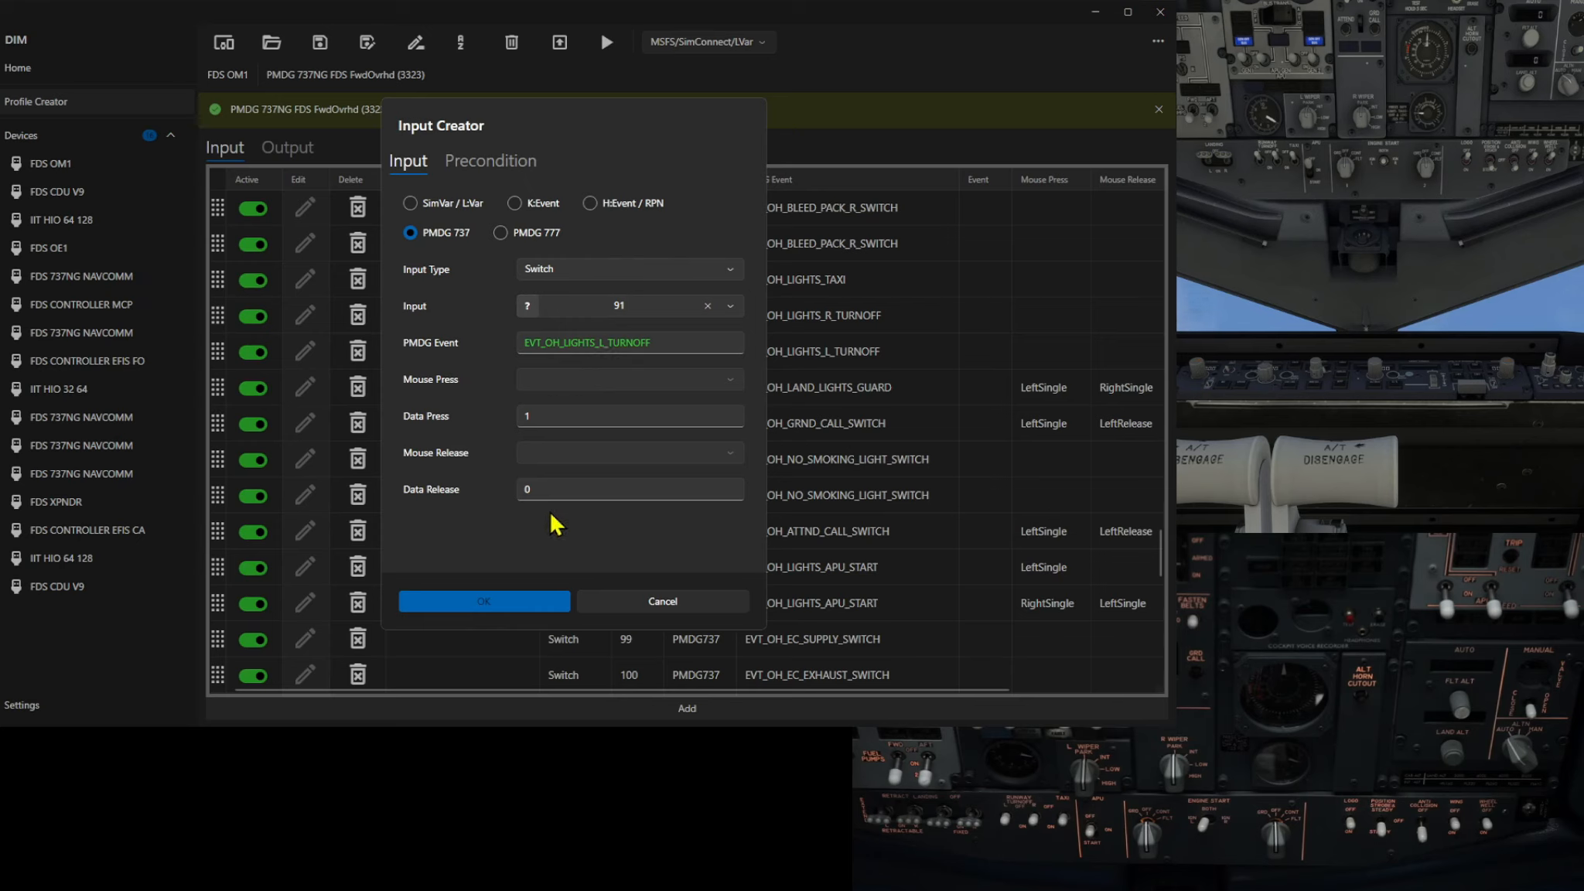
{"action": "left_click", "coordinate": [471, 602]}
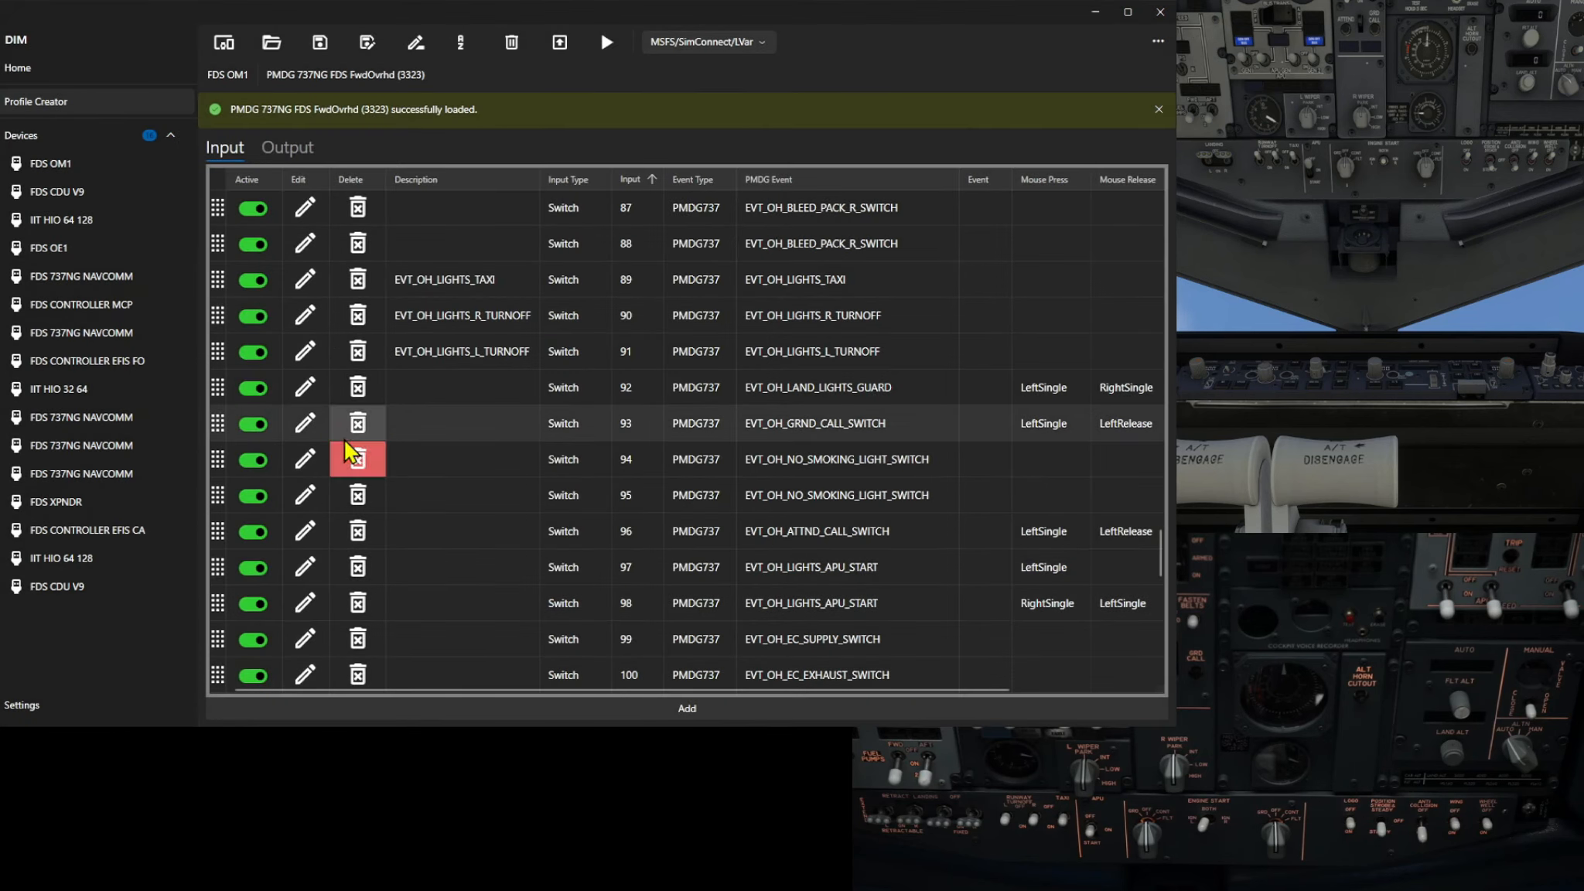
Open the input 92 EVT_OH_LAND_LIGHTS_GUARD mapping, review its precondition, and save it
{"action": "left_click", "coordinate": [306, 389]}
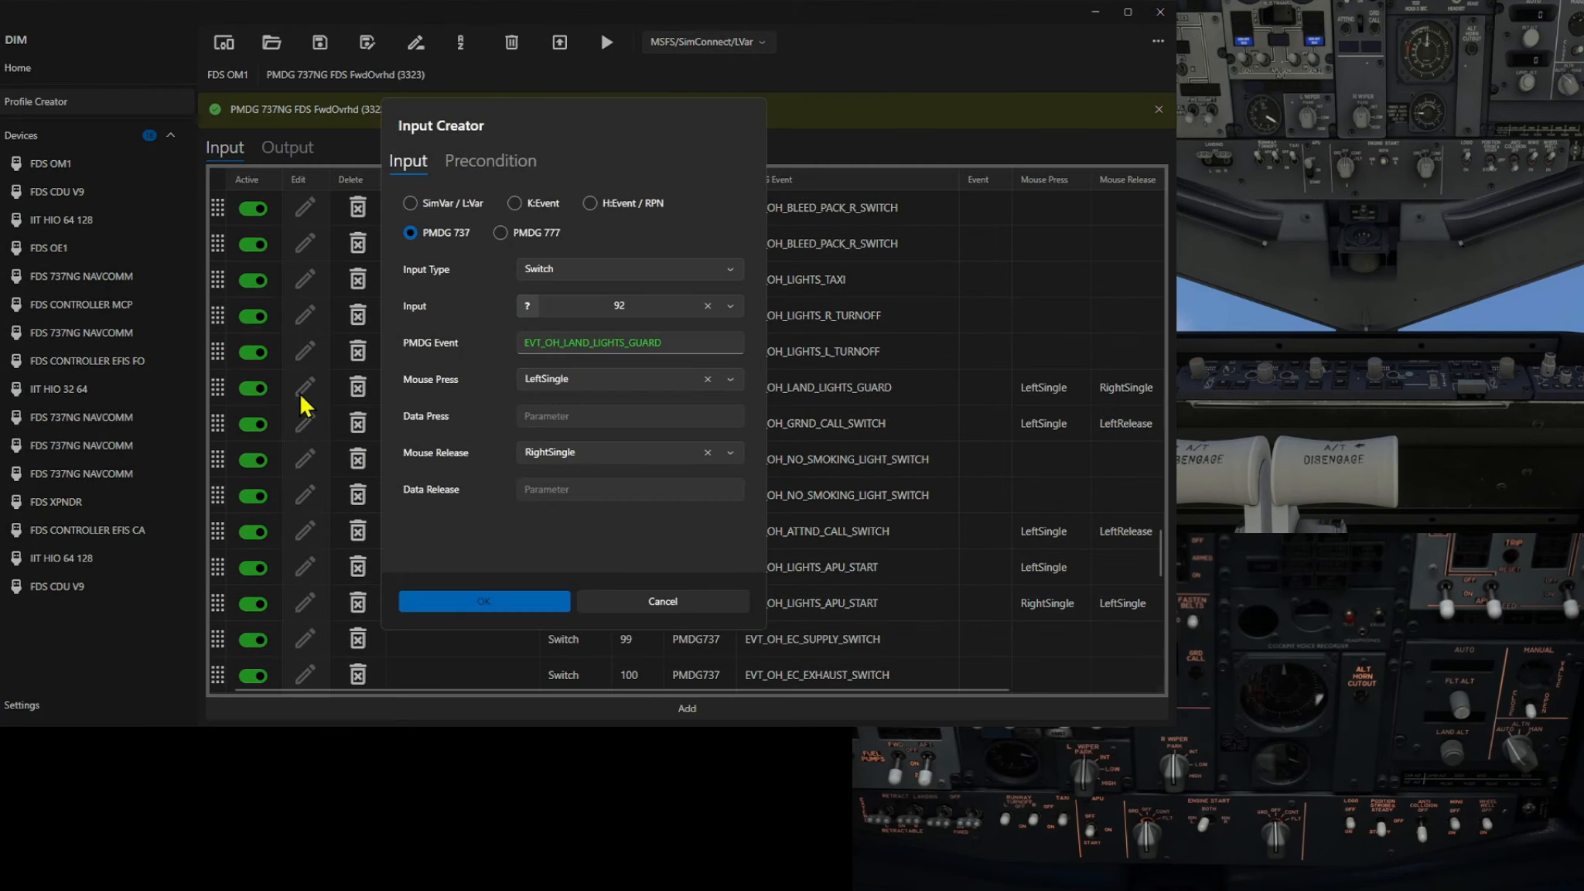
{"action": "left_click", "coordinate": [500, 167]}
{"action": "left_click", "coordinate": [411, 164]}
{"action": "left_click", "coordinate": [425, 602]}
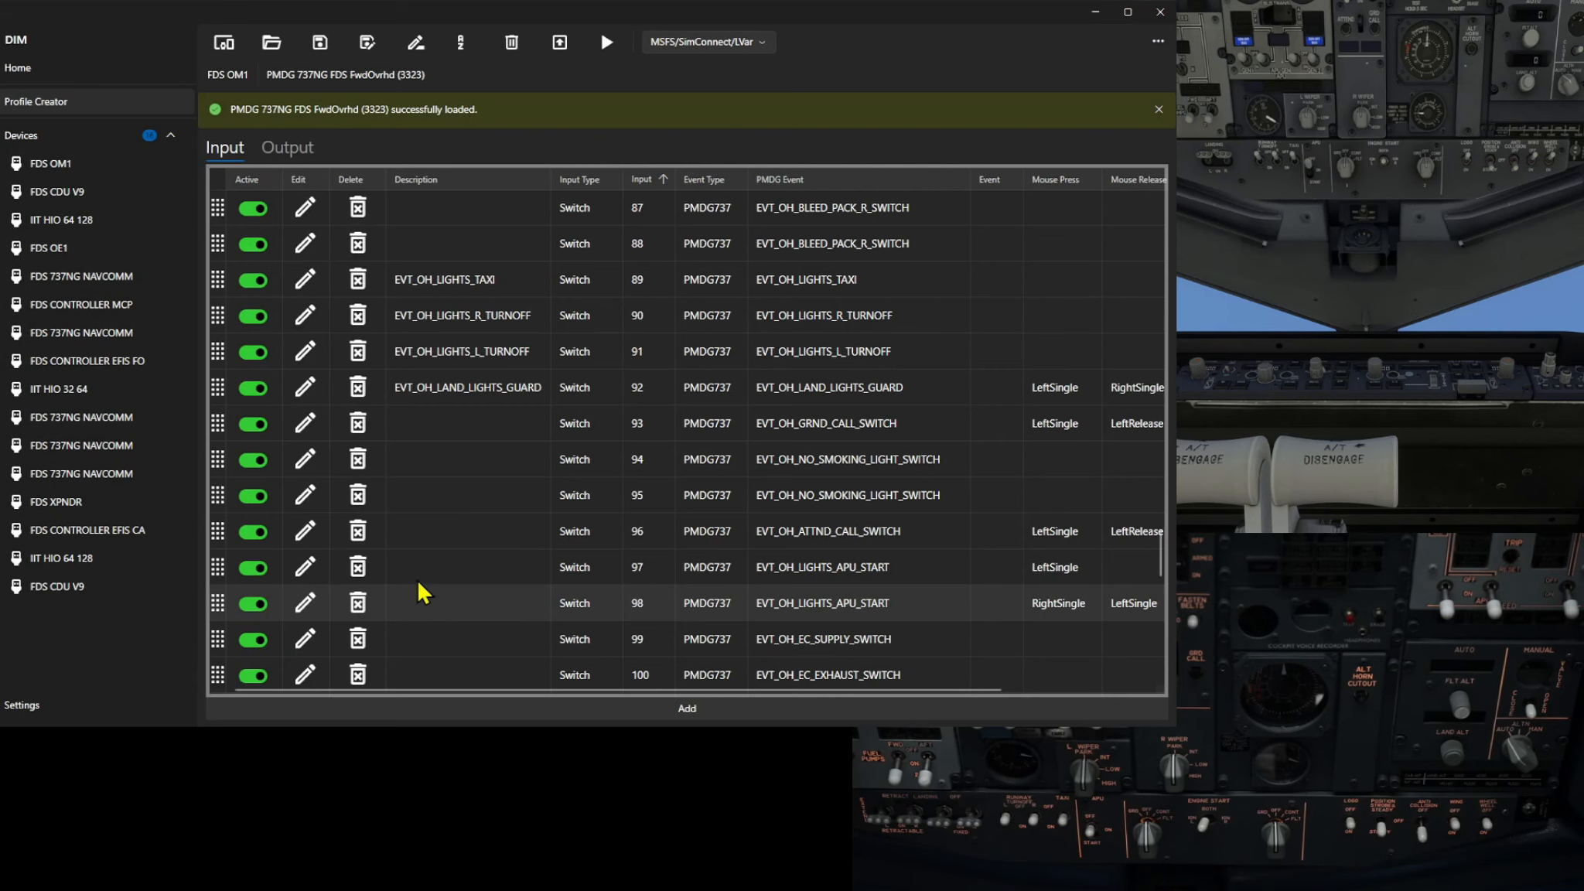
Open the input 113 EVT_OH_LIGHTS_WHEEL_WELL mapping, review its precondition, and save it
{"action": "scroll", "coordinate": [408, 498], "scroll_direction": "down", "scroll_amount": 3}
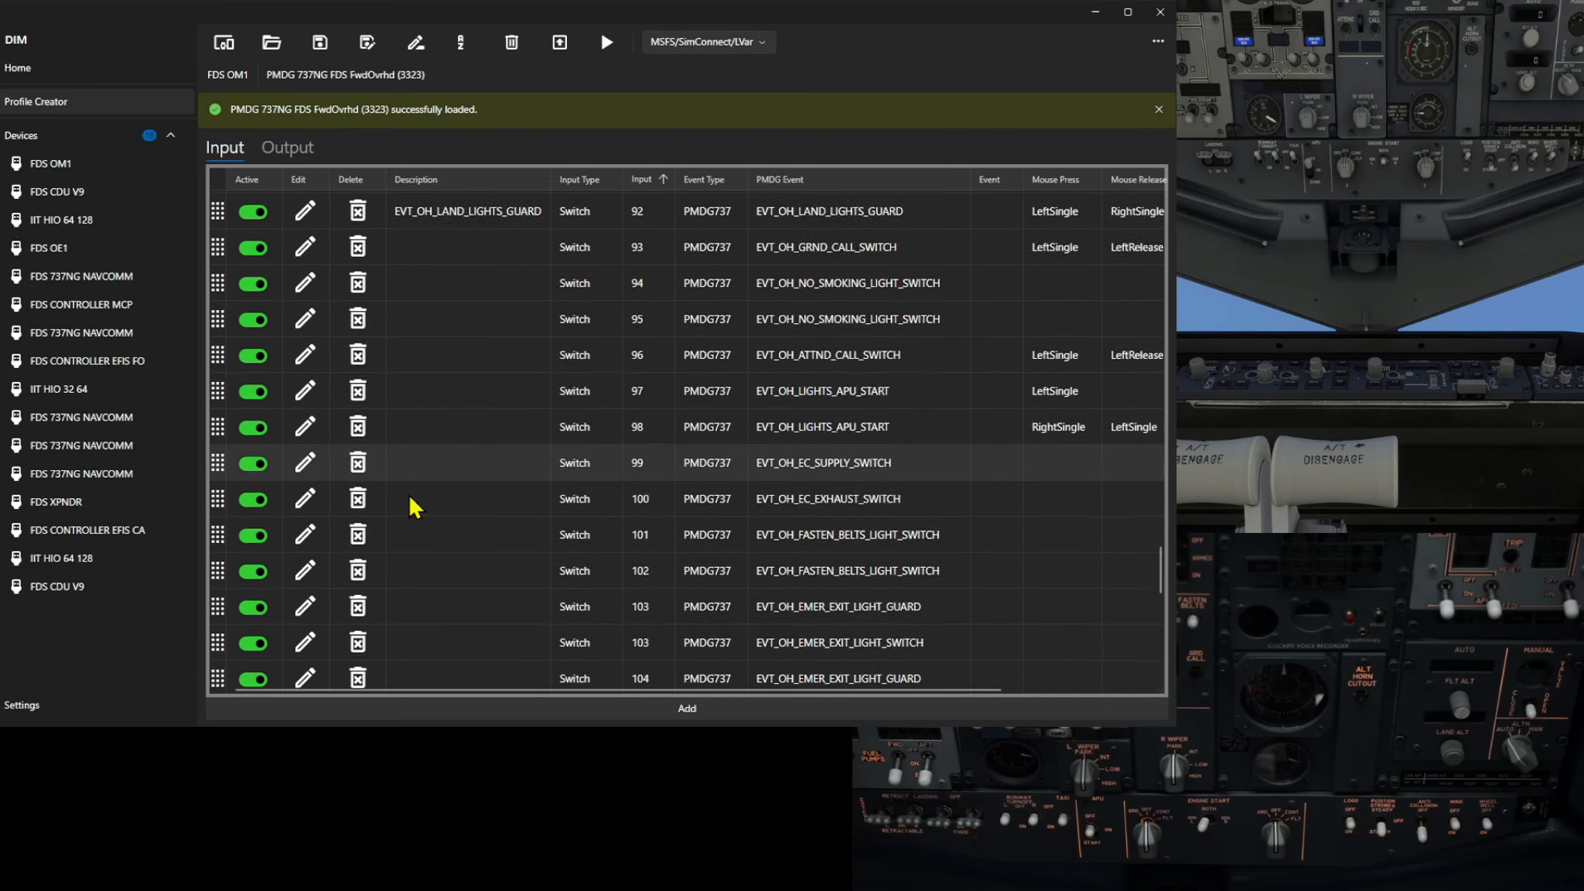
{"action": "scroll", "coordinate": [409, 497], "scroll_direction": "down", "scroll_amount": 7}
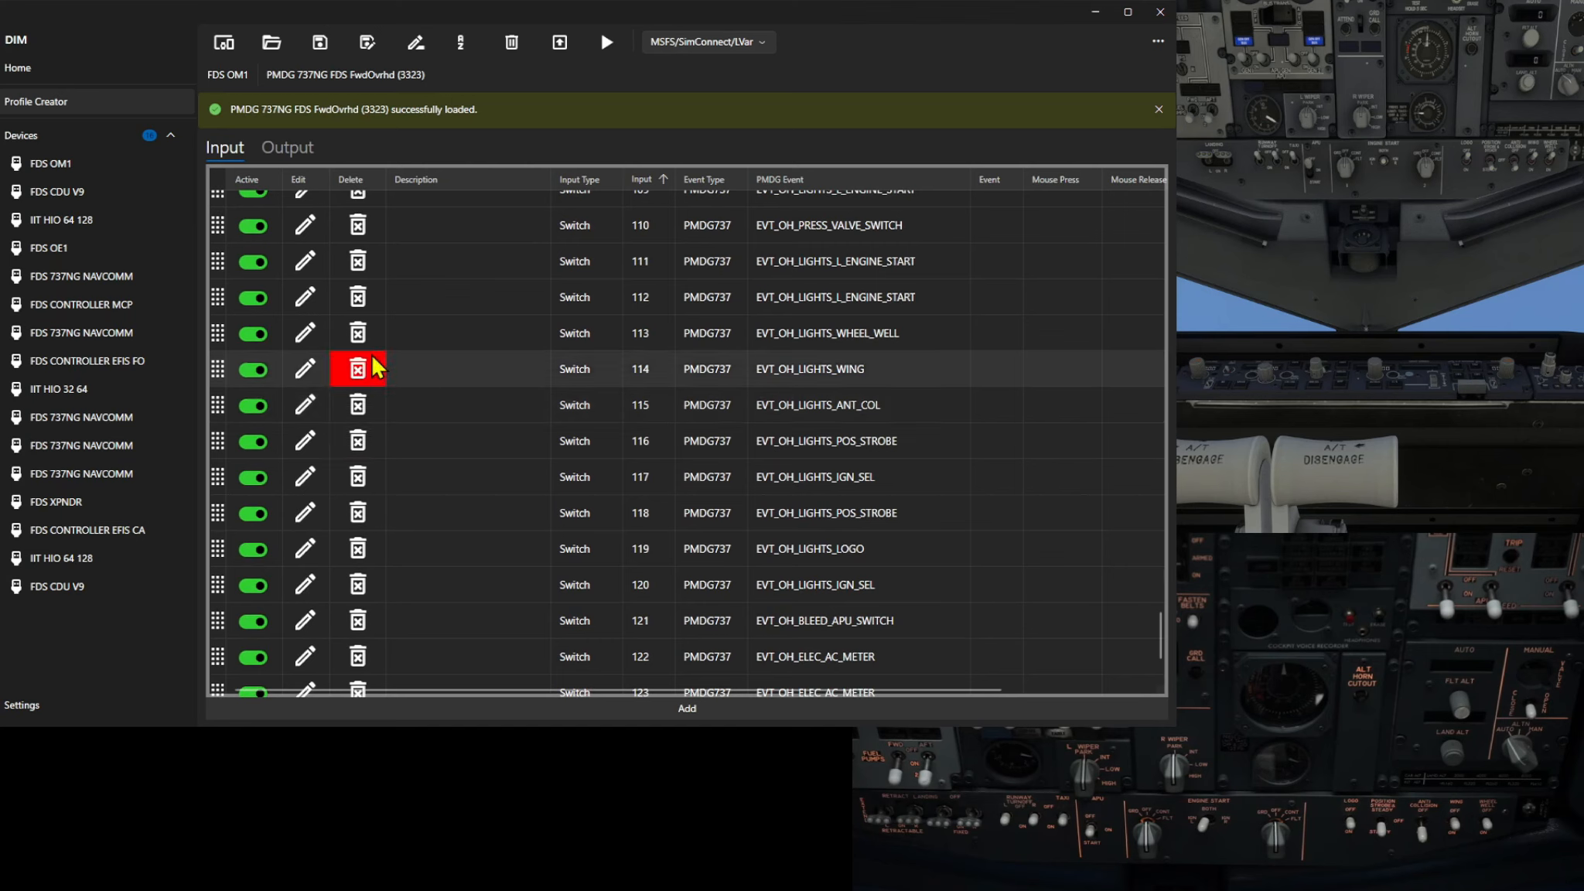
{"action": "left_click", "coordinate": [304, 333]}
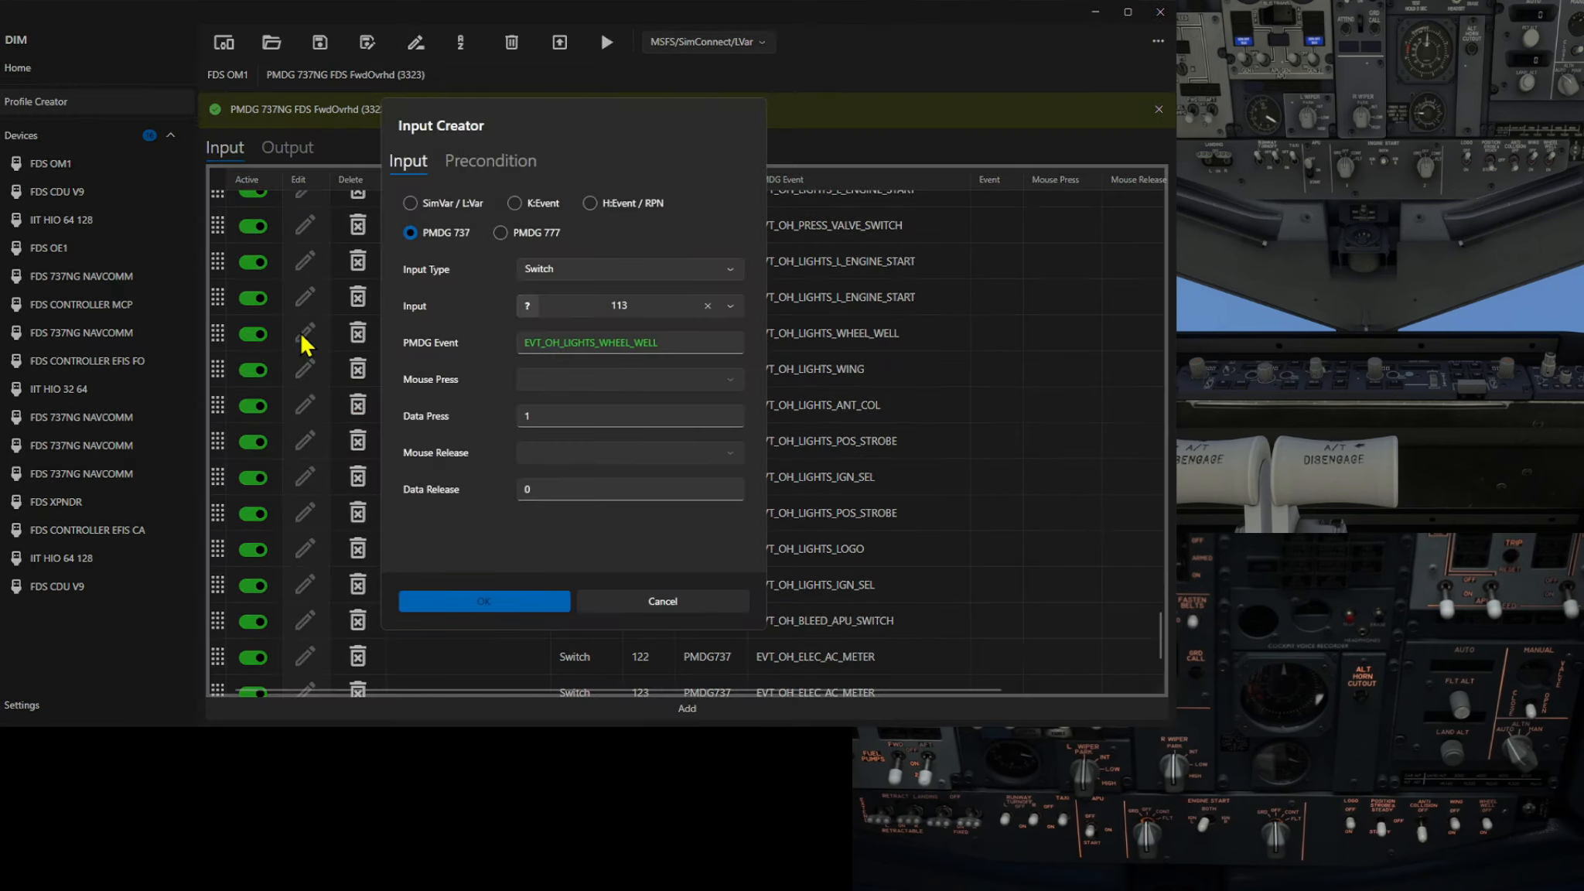
{"action": "left_click", "coordinate": [464, 162]}
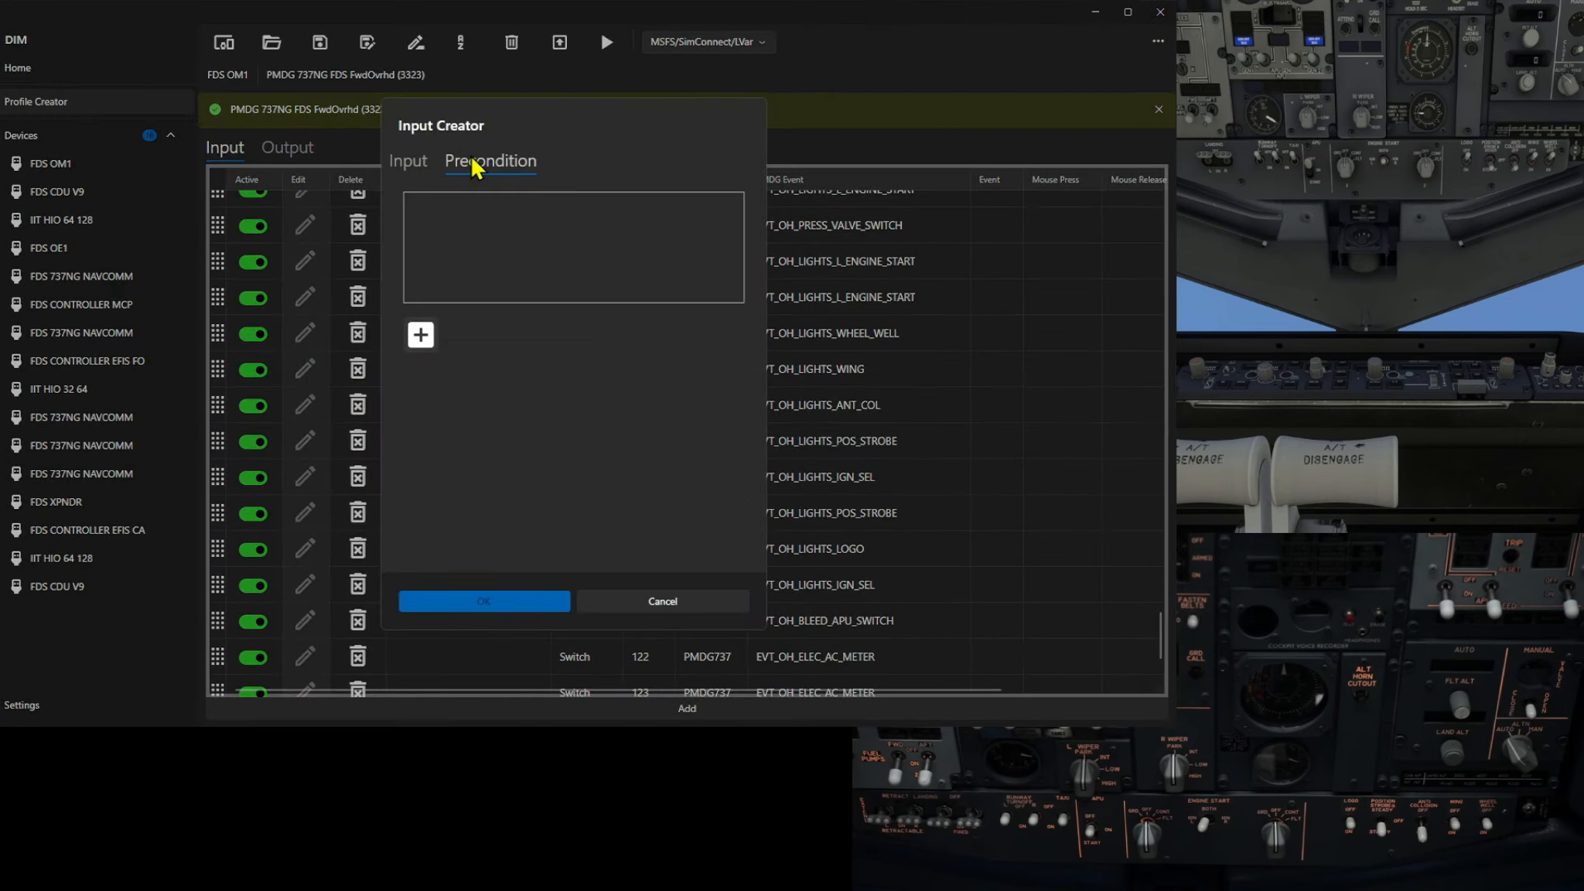
{"action": "left_click", "coordinate": [408, 166]}
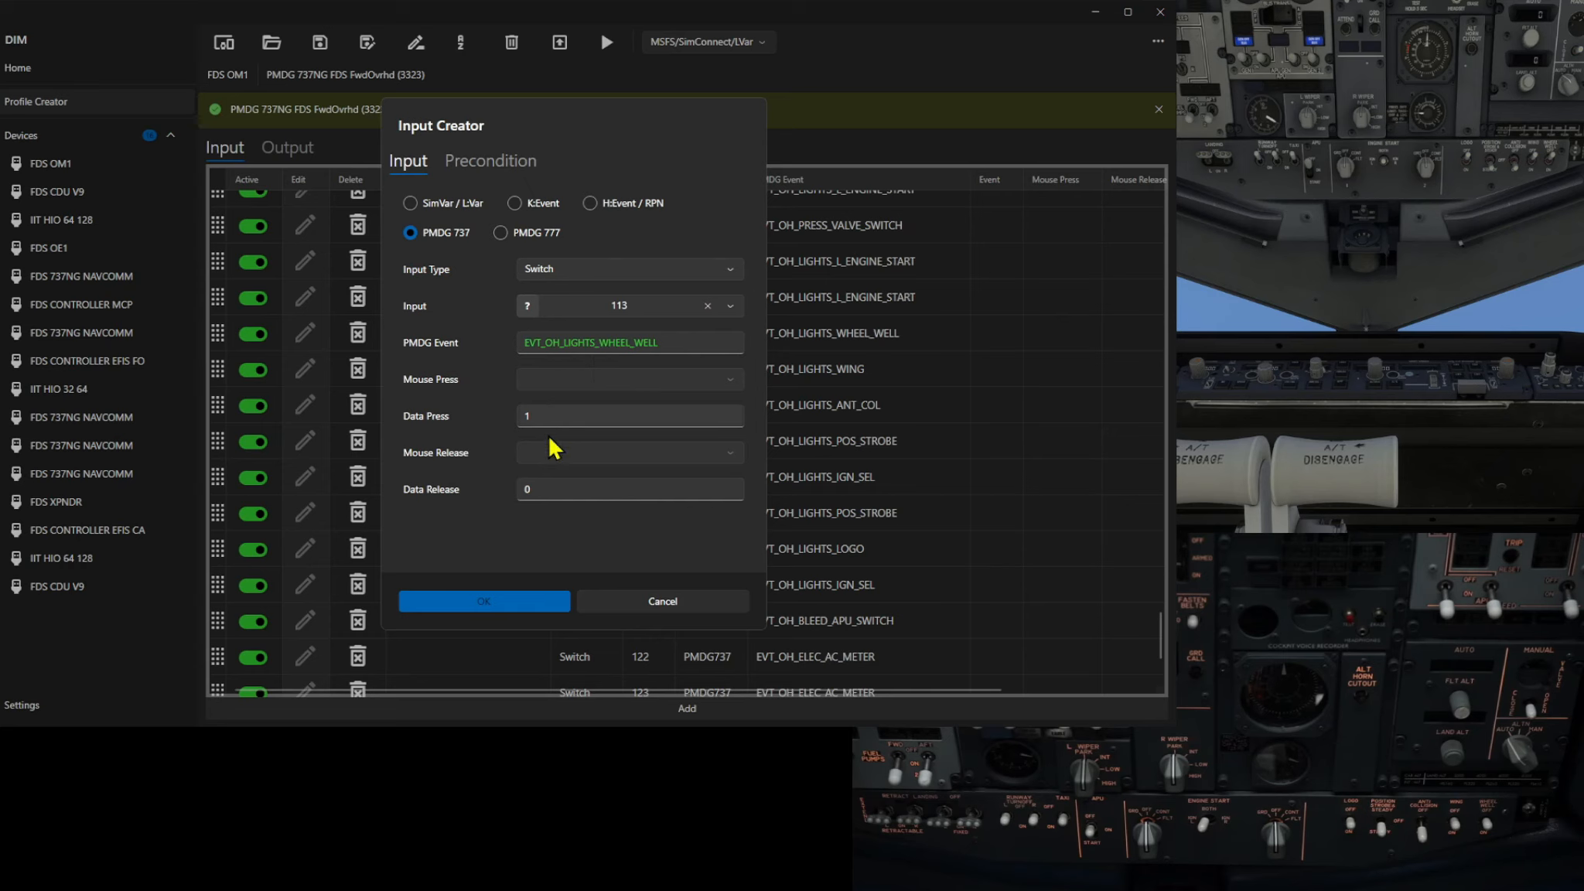
{"action": "left_click", "coordinate": [472, 602]}
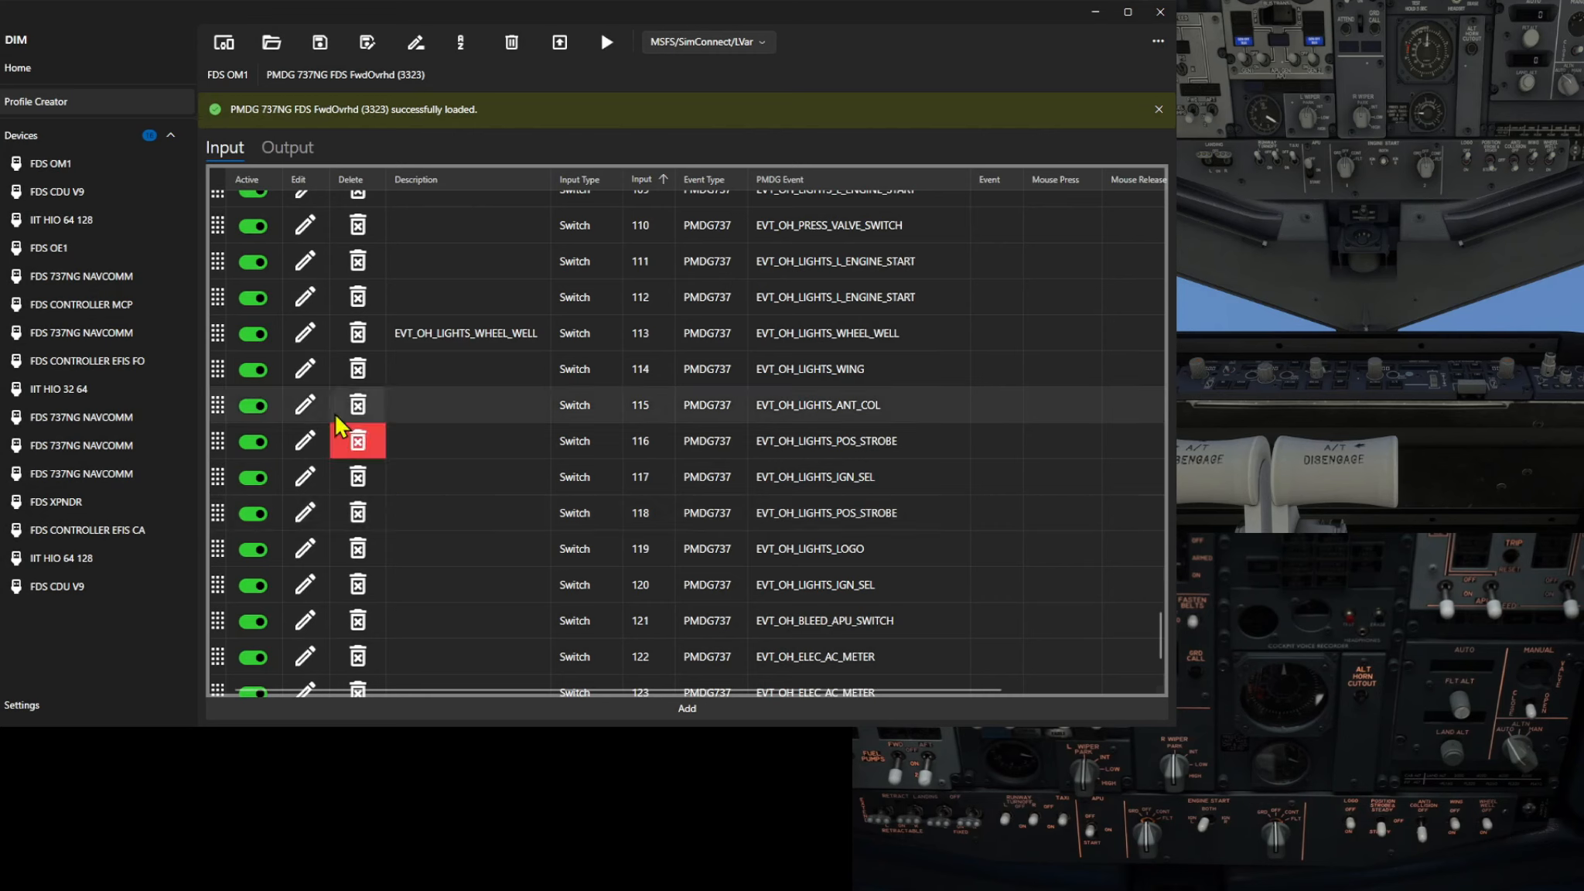
Open the input 114 EVT_OH_LIGHTS_WING mapping, review its precondition, and save it
{"action": "left_click", "coordinate": [302, 375]}
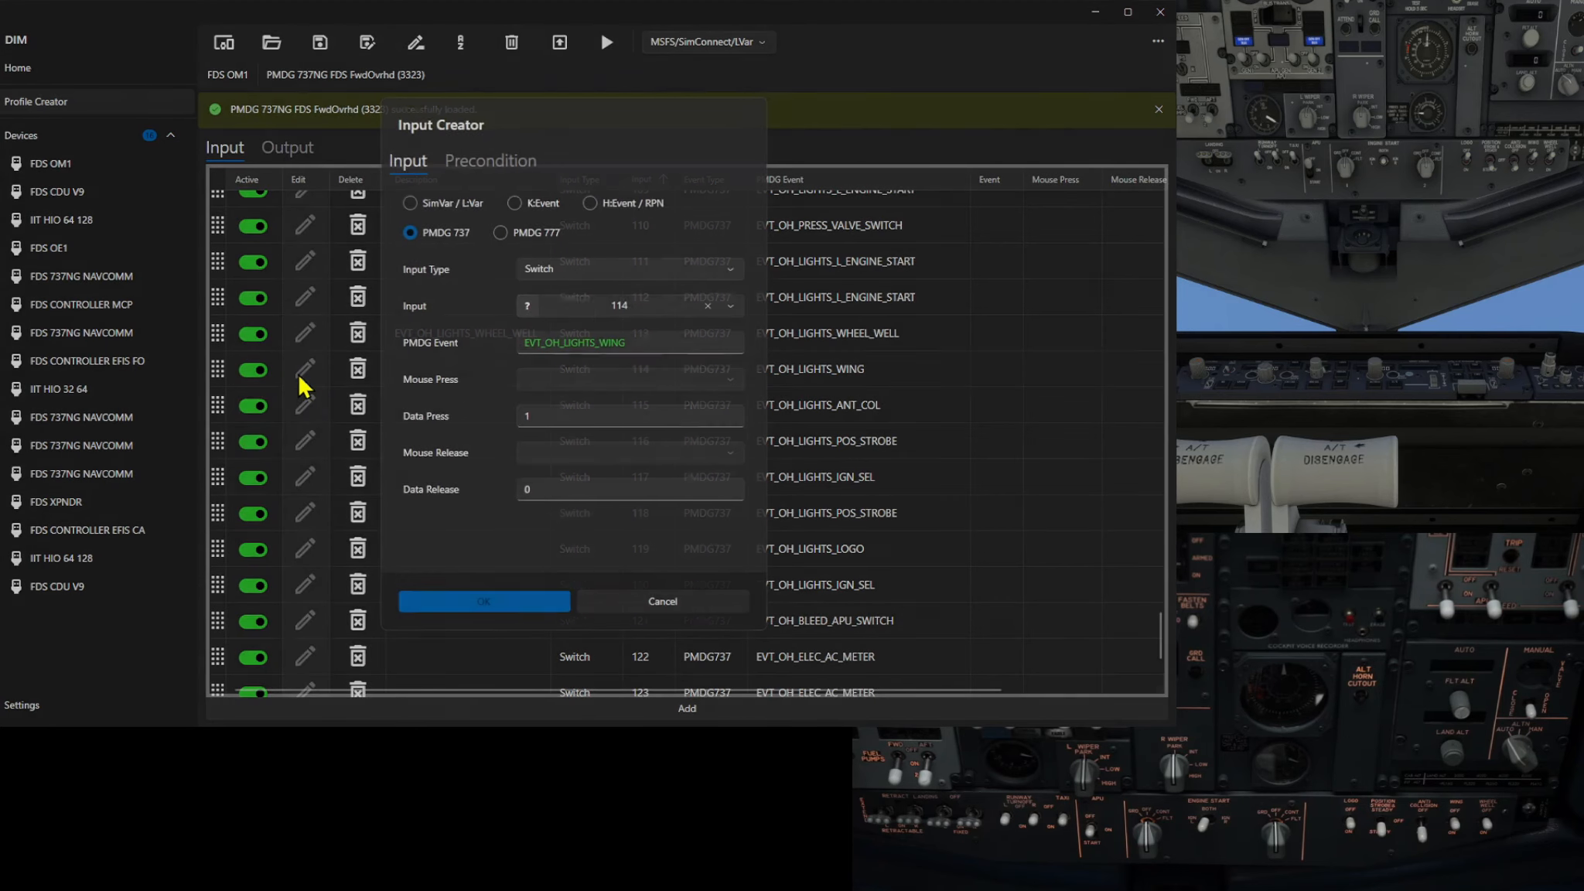
{"action": "left_click", "coordinate": [503, 161]}
{"action": "left_click", "coordinate": [408, 162]}
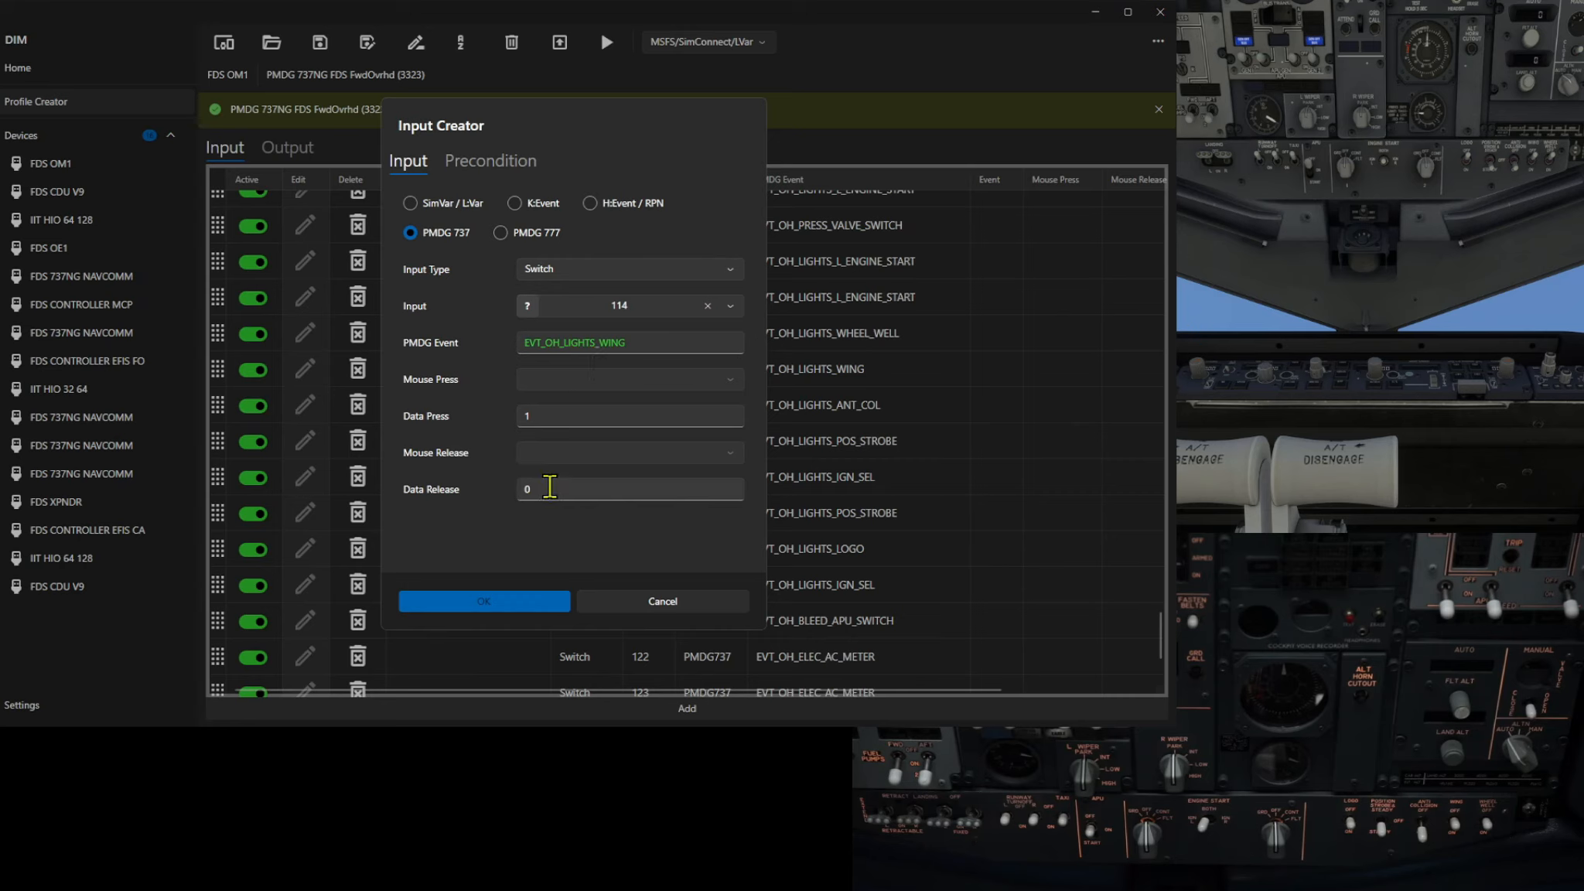
{"action": "left_click", "coordinate": [473, 601]}
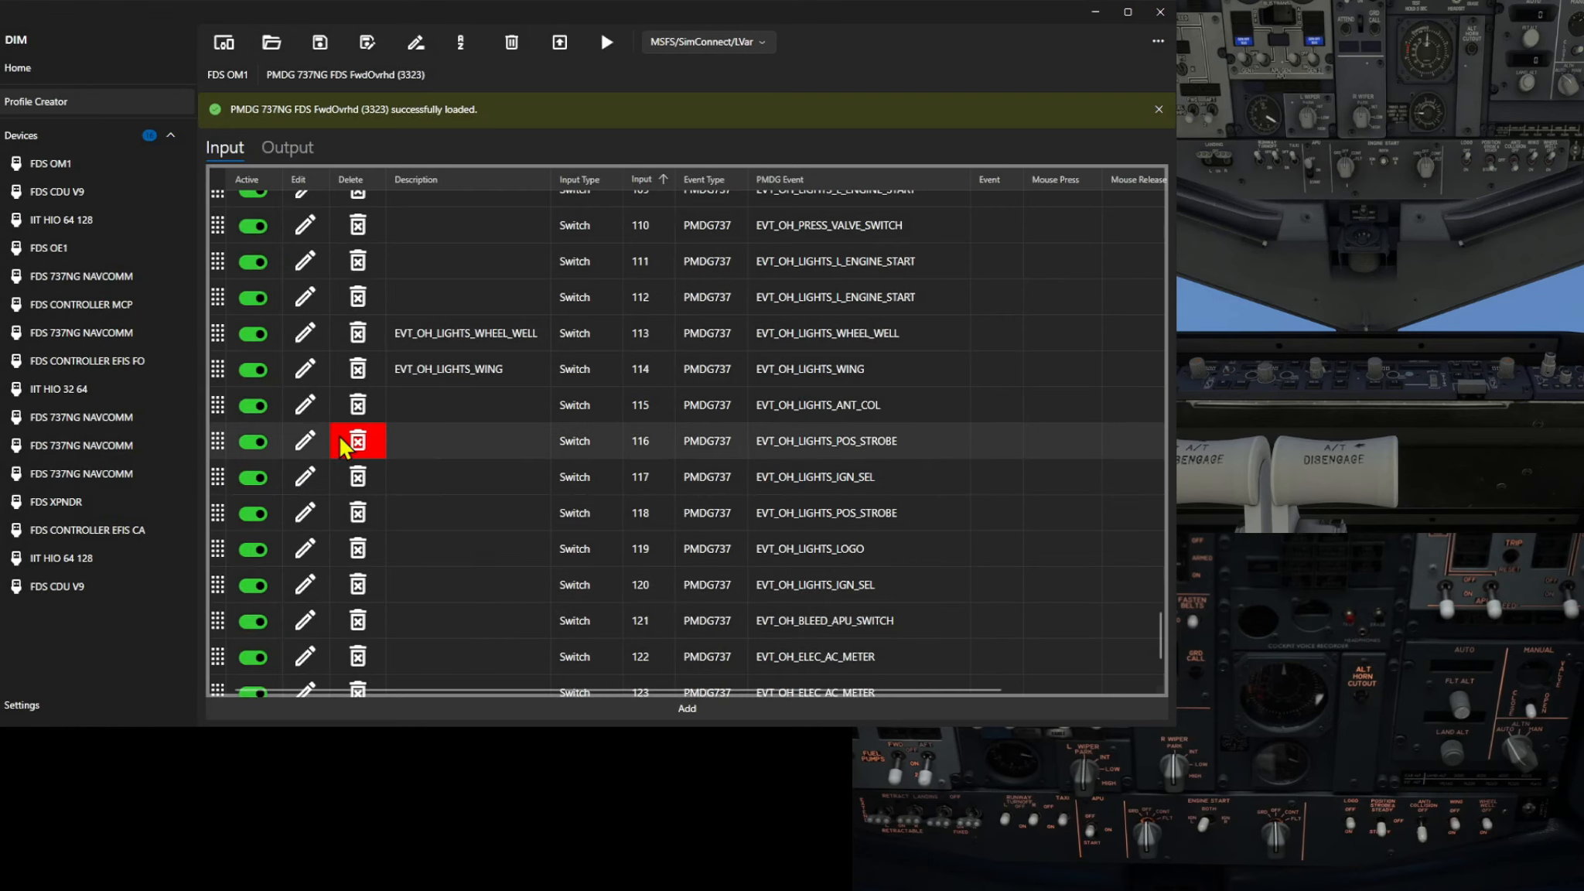
Open the input 115 EVT_OH_LIGHTS_ANT_COL mapping, review its precondition, and save it
{"action": "left_click", "coordinate": [304, 405]}
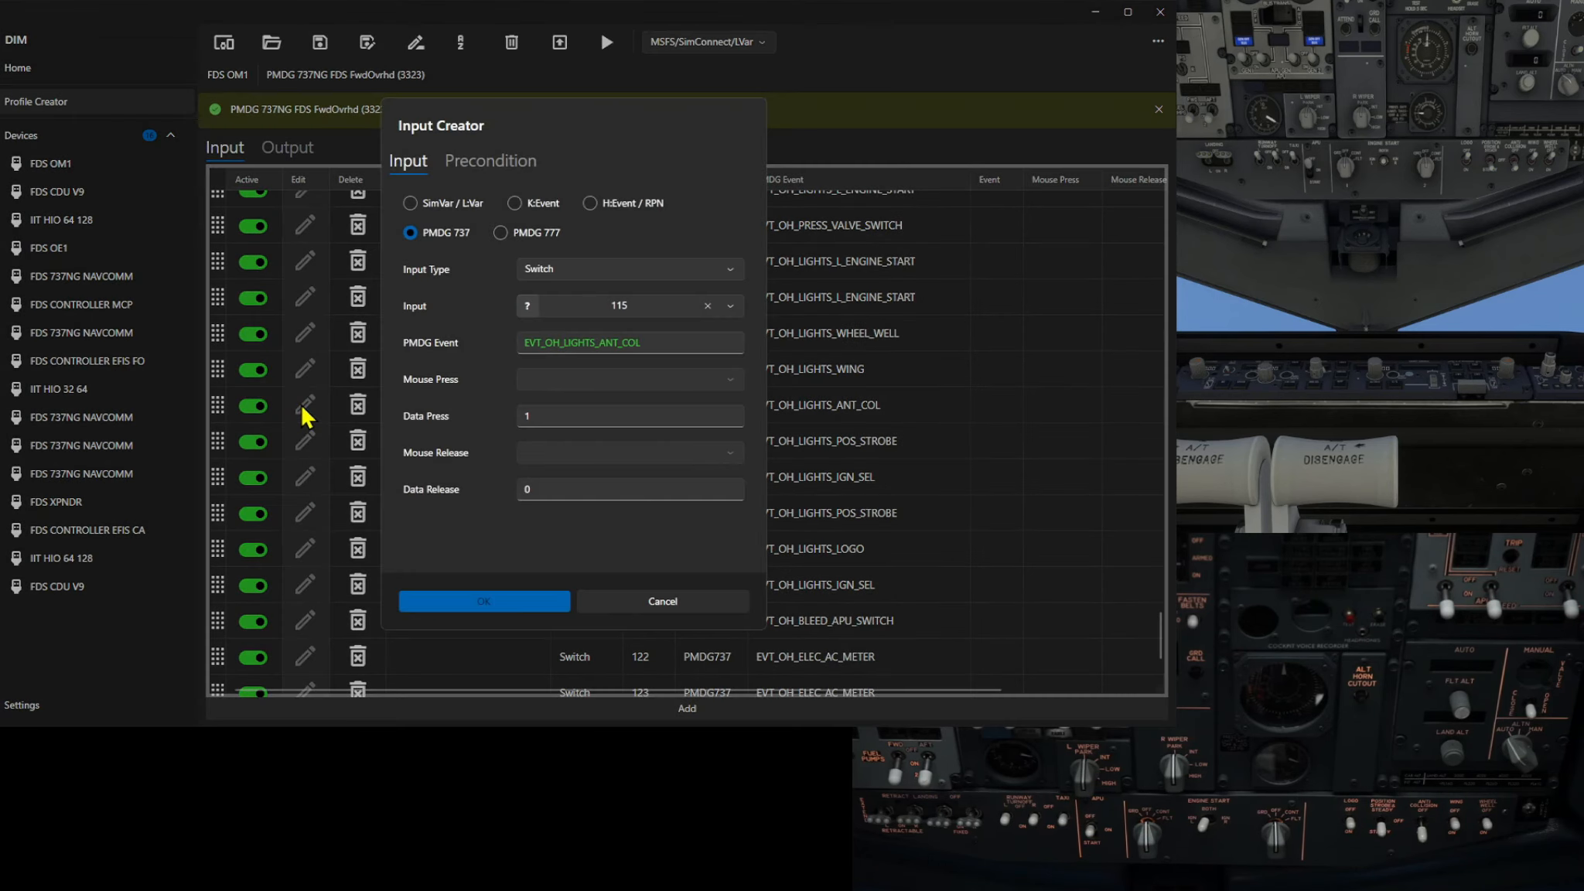
{"action": "left_click", "coordinate": [480, 163]}
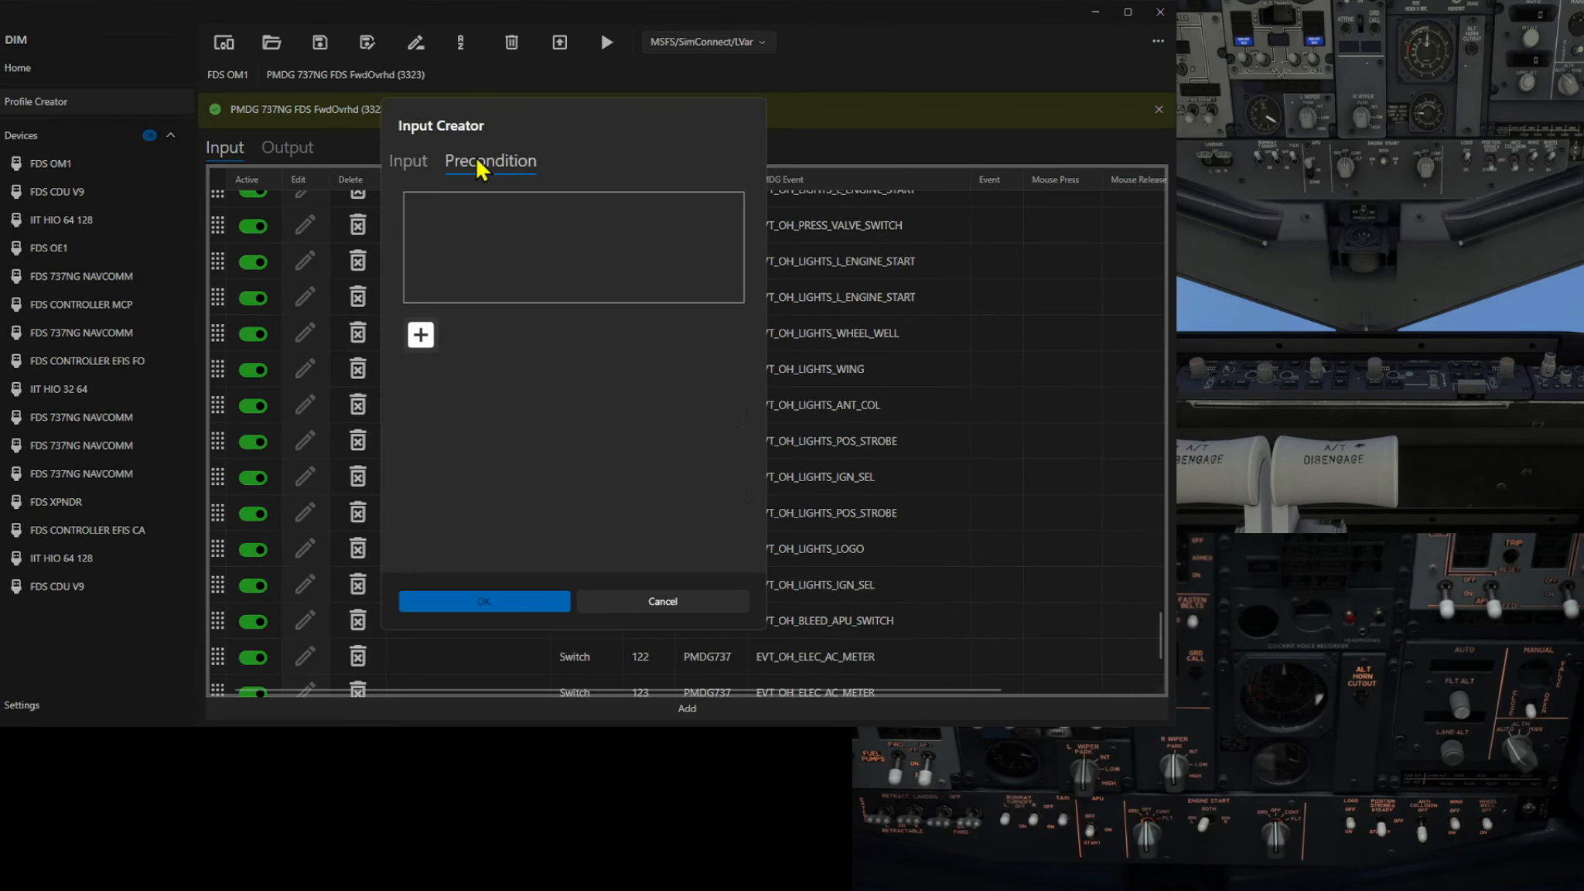
{"action": "left_click", "coordinate": [408, 162]}
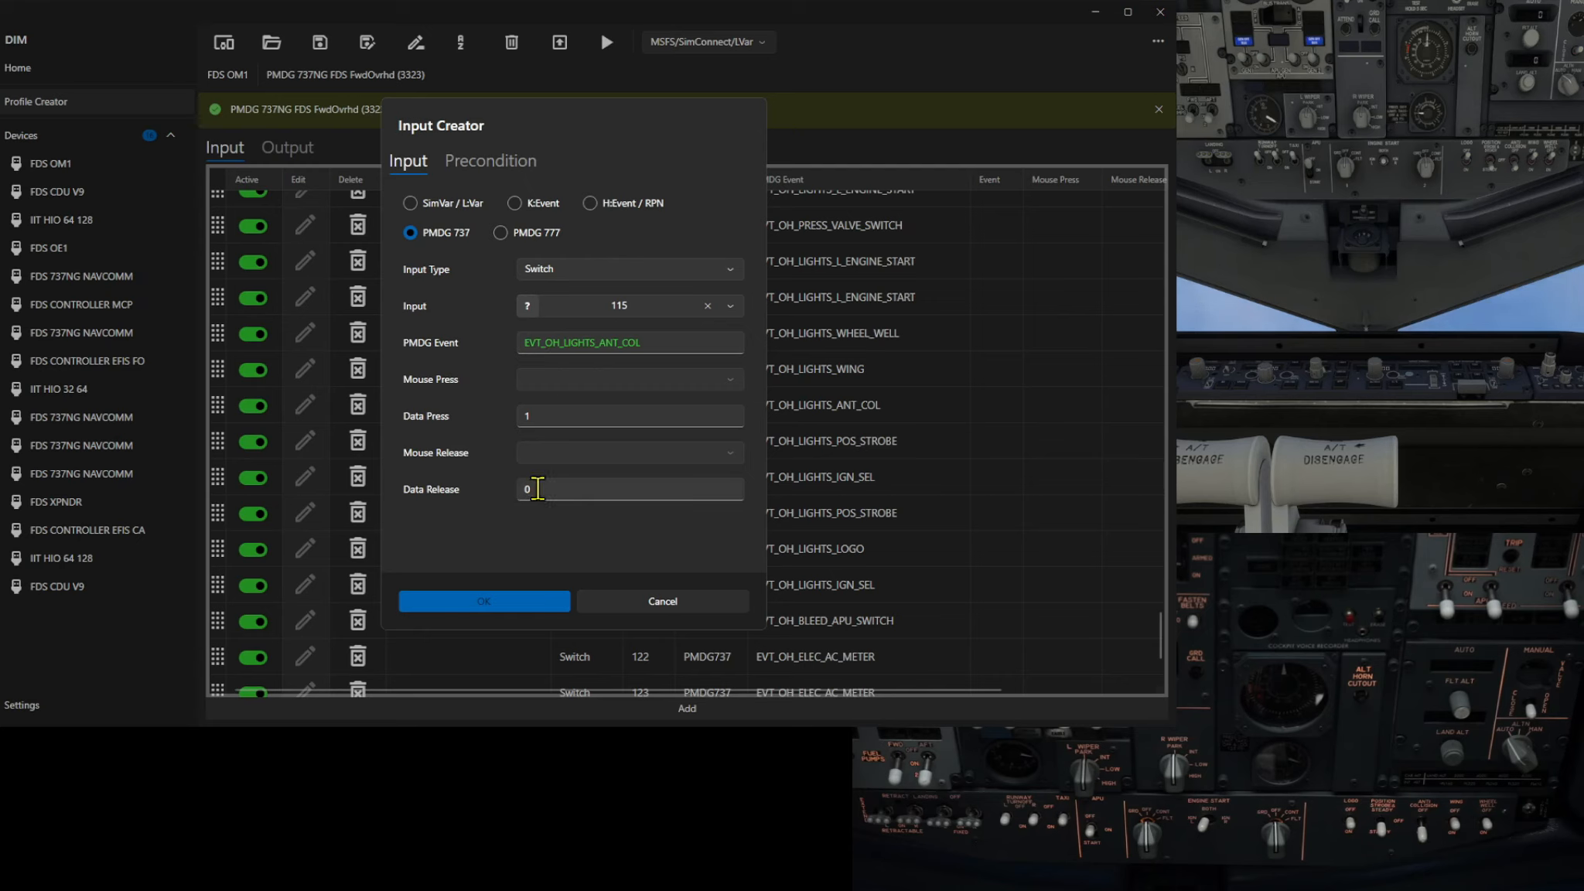
{"action": "left_click", "coordinate": [465, 596]}
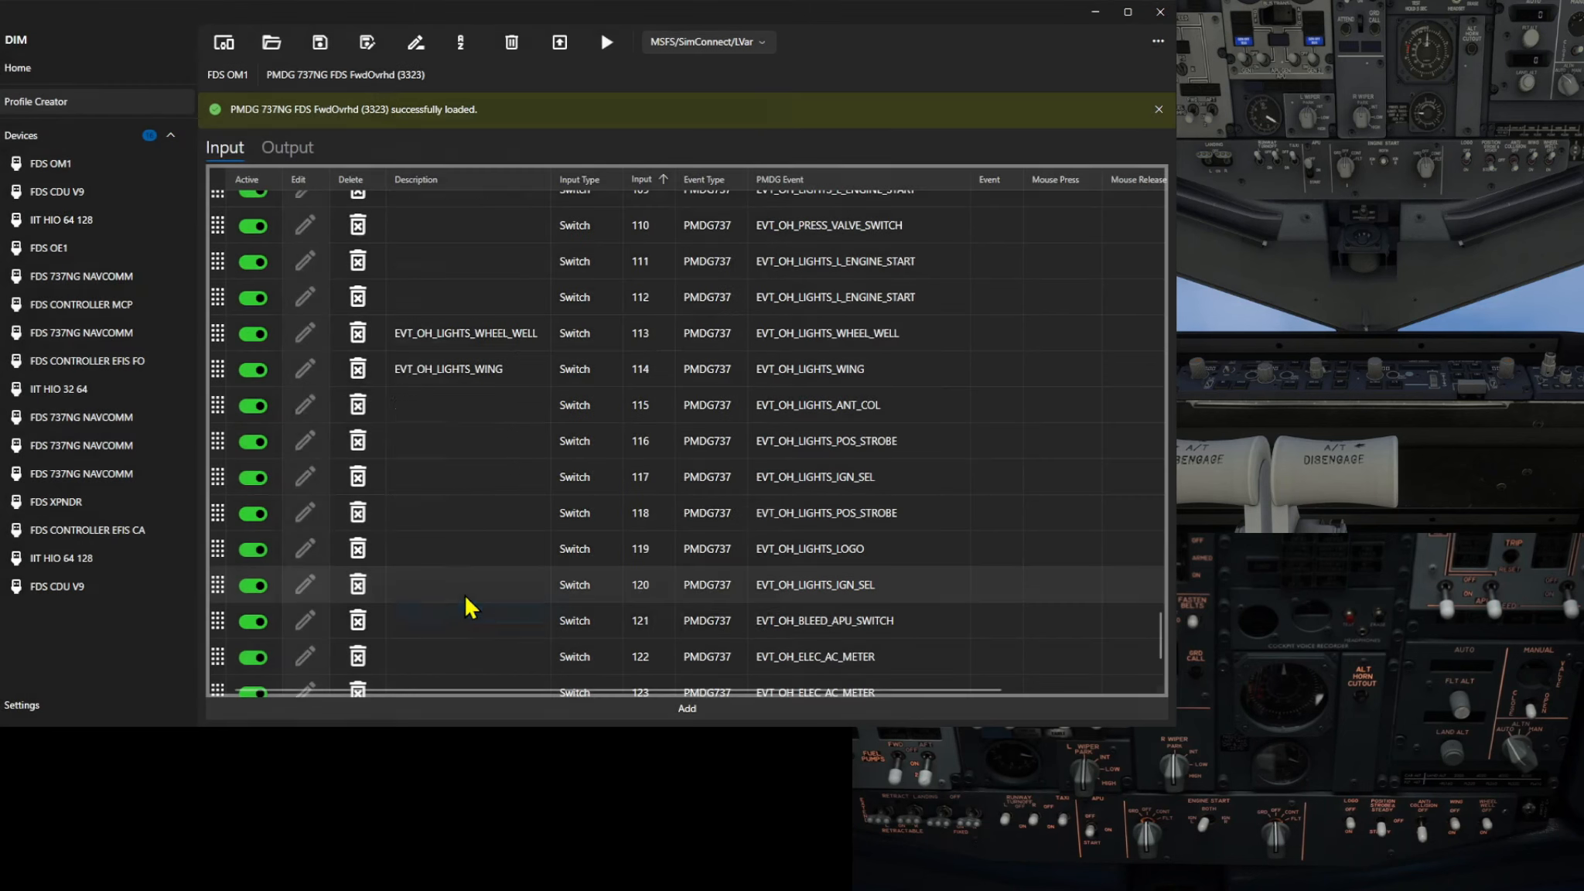
Open the input 116 EVT_OH_LIGHTS_POS_STROBE mapping, review its precondition, and save it
{"action": "left_click", "coordinate": [306, 444]}
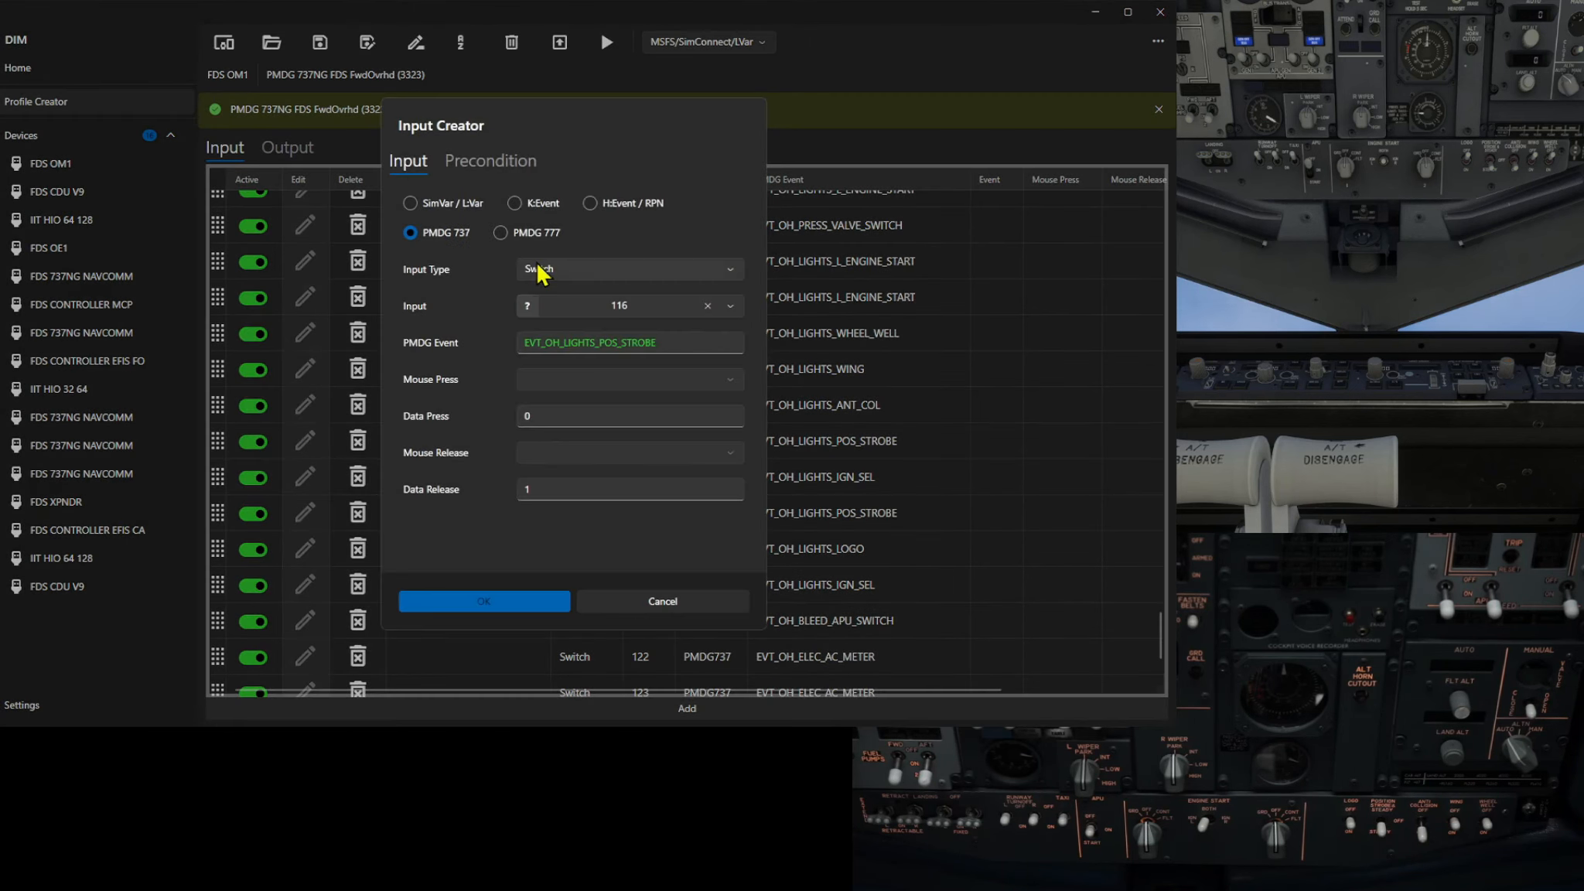
{"action": "left_click", "coordinate": [512, 160]}
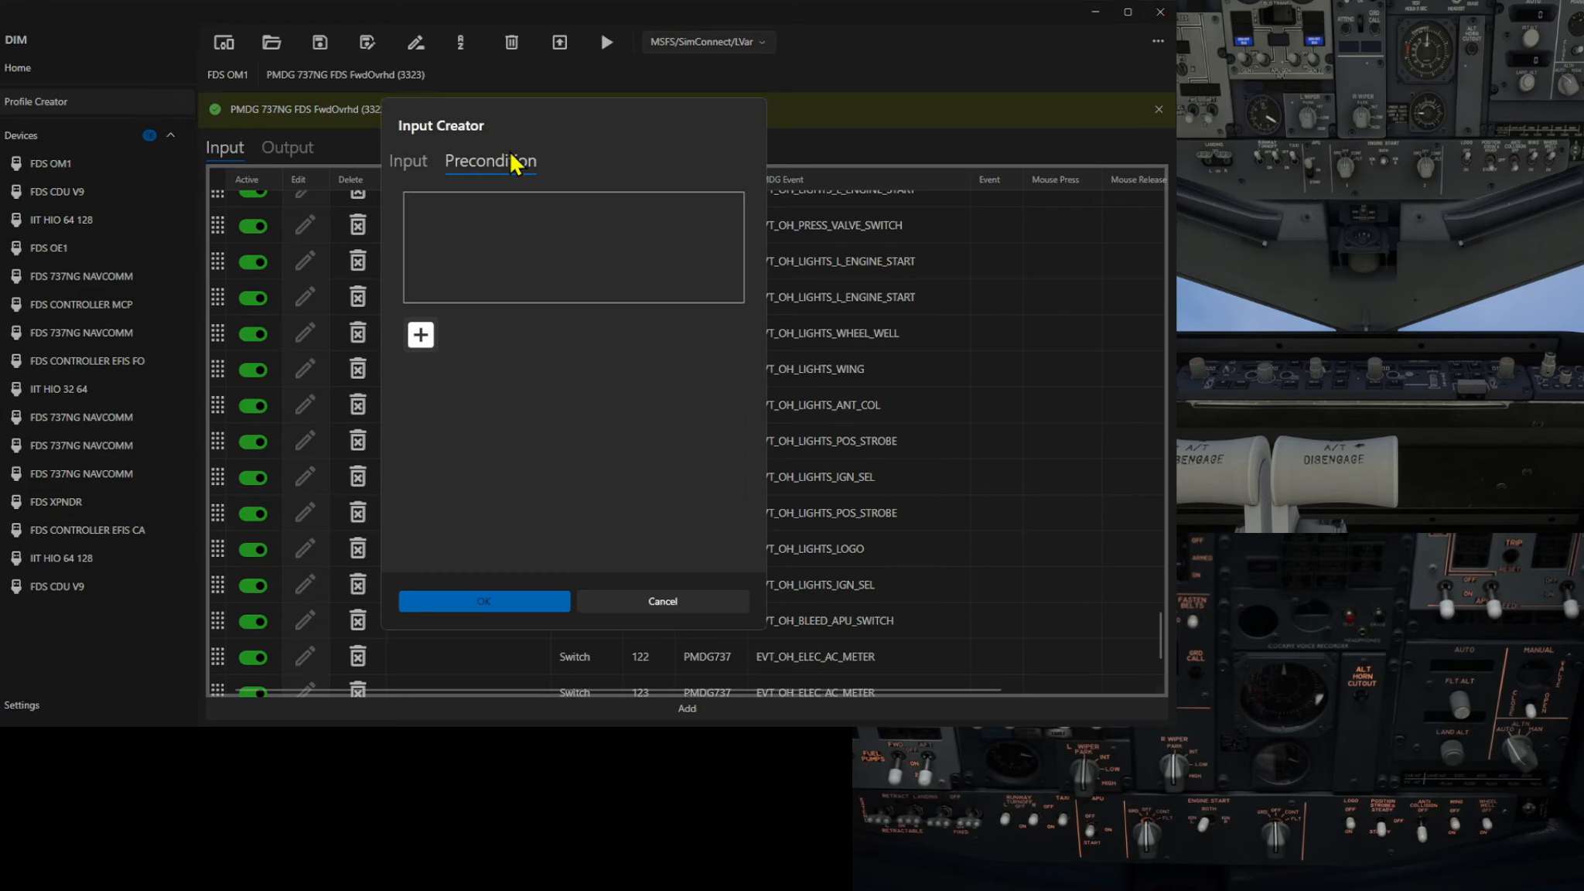
{"action": "left_click", "coordinate": [422, 163]}
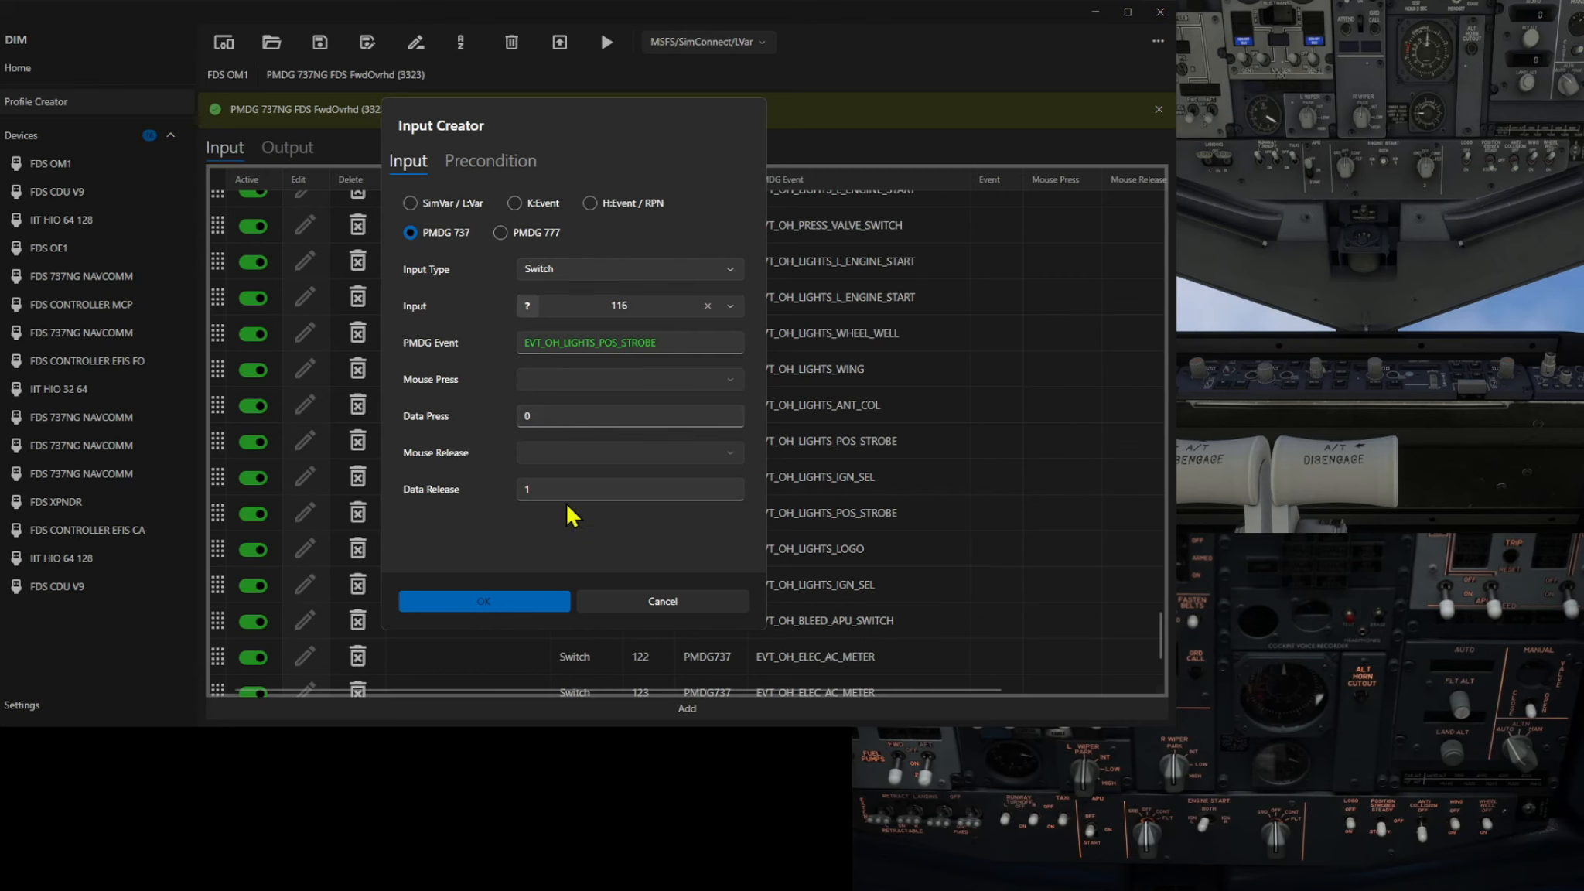
{"action": "left_click", "coordinate": [483, 601]}
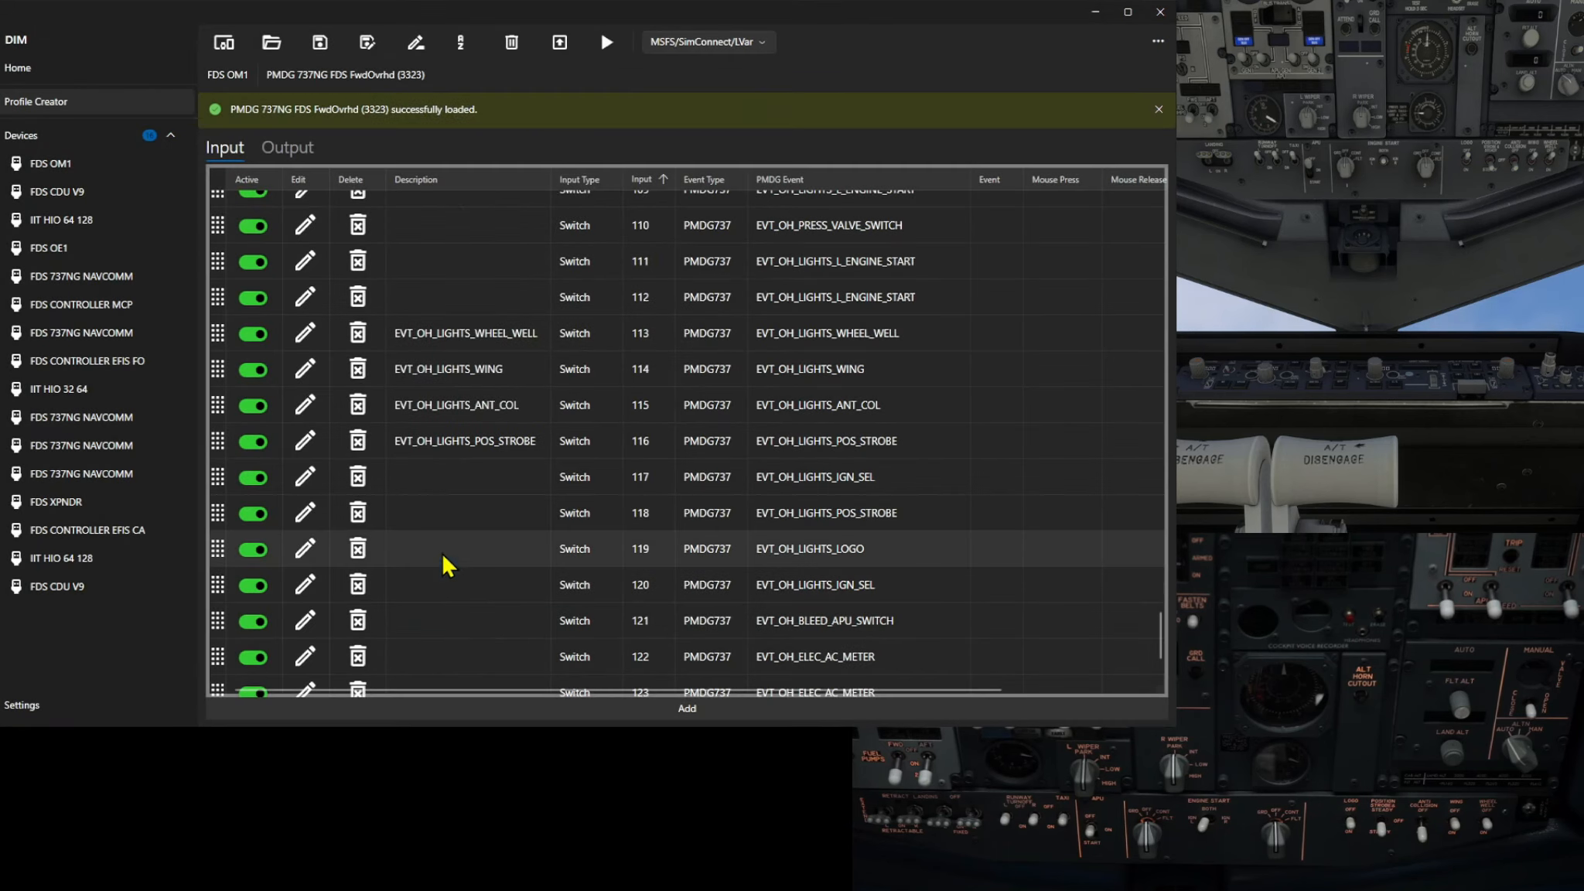
Open the input 118 EVT_OH_LIGHTS_POS_STROBE mapping, review its precondition, and save it
{"action": "left_click", "coordinate": [305, 515]}
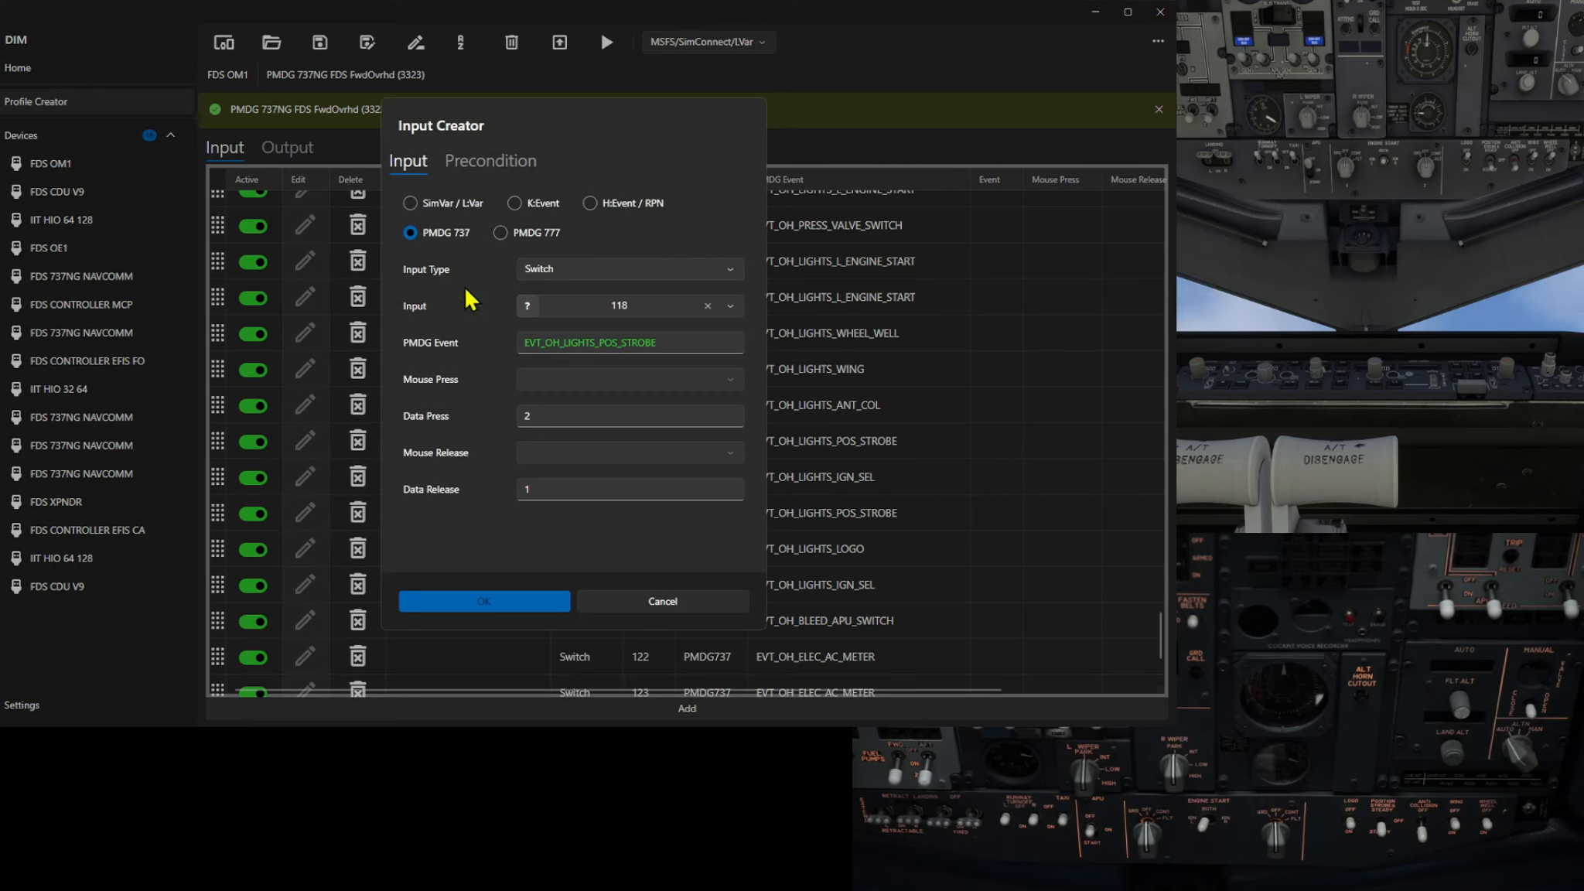
{"action": "left_click", "coordinate": [529, 161]}
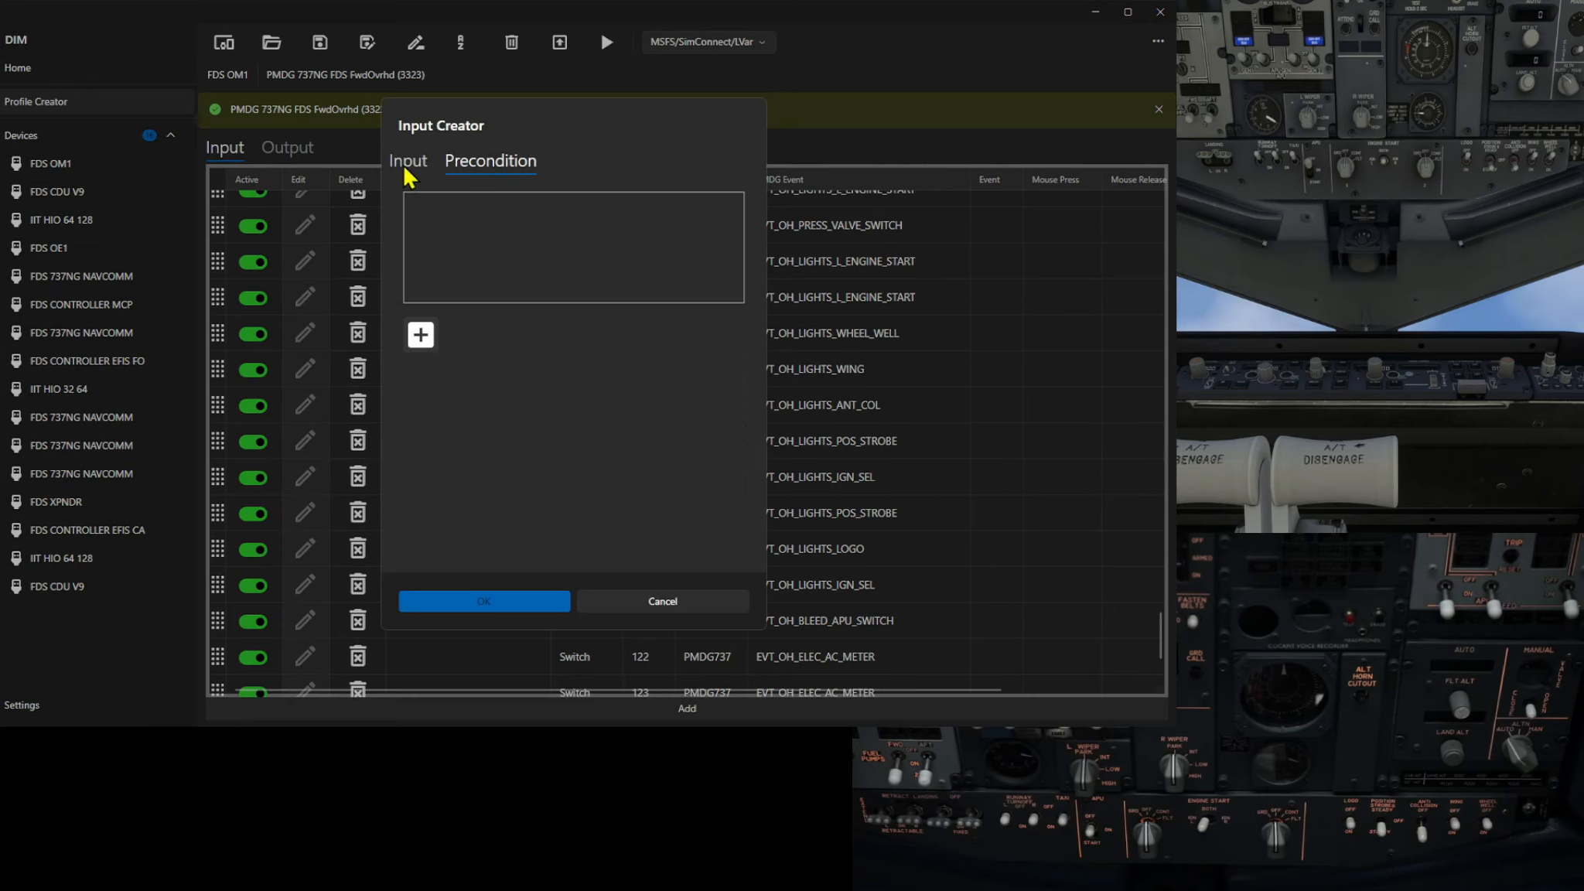
{"action": "left_click", "coordinate": [406, 162]}
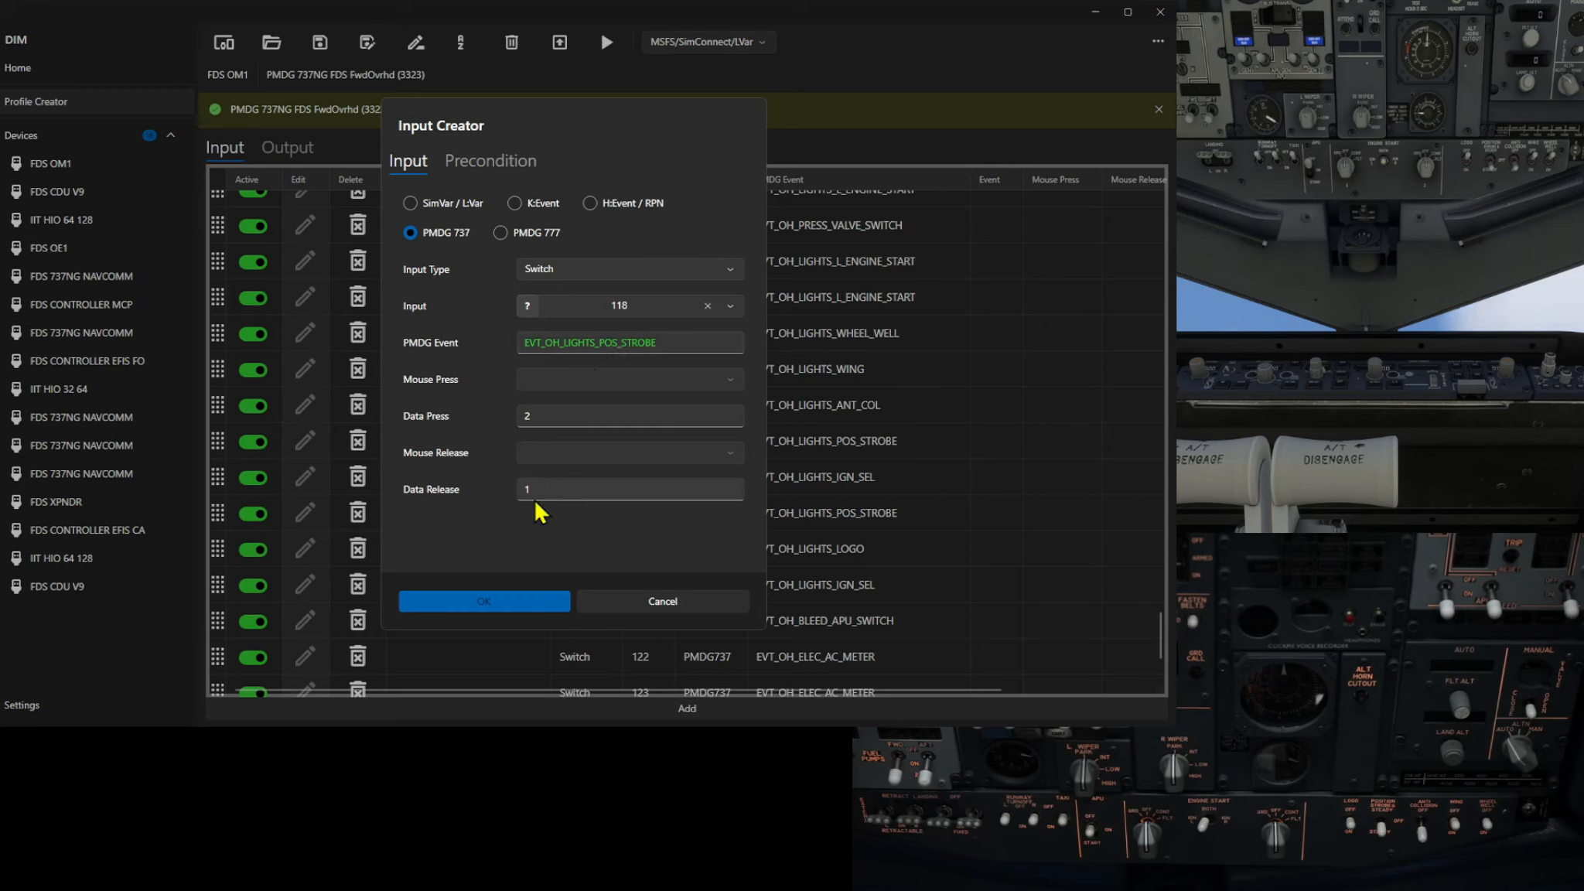
{"action": "left_click", "coordinate": [503, 602]}
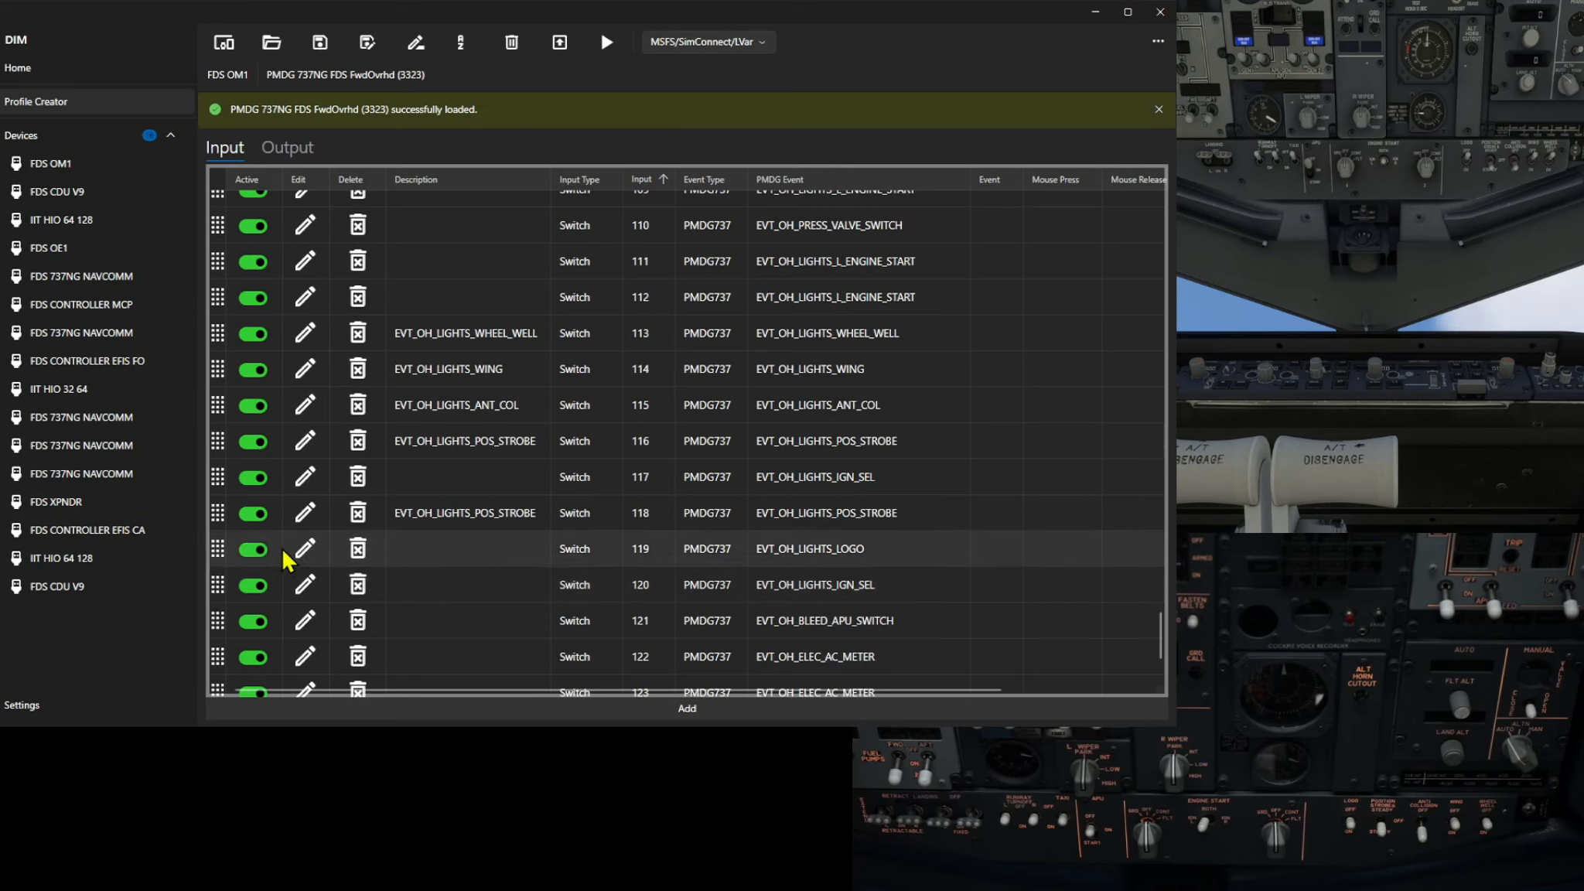
Open the input 119 EVT_OH_LIGHTS_LOGO mapping, review its precondition, and save it
{"action": "left_click", "coordinate": [306, 549]}
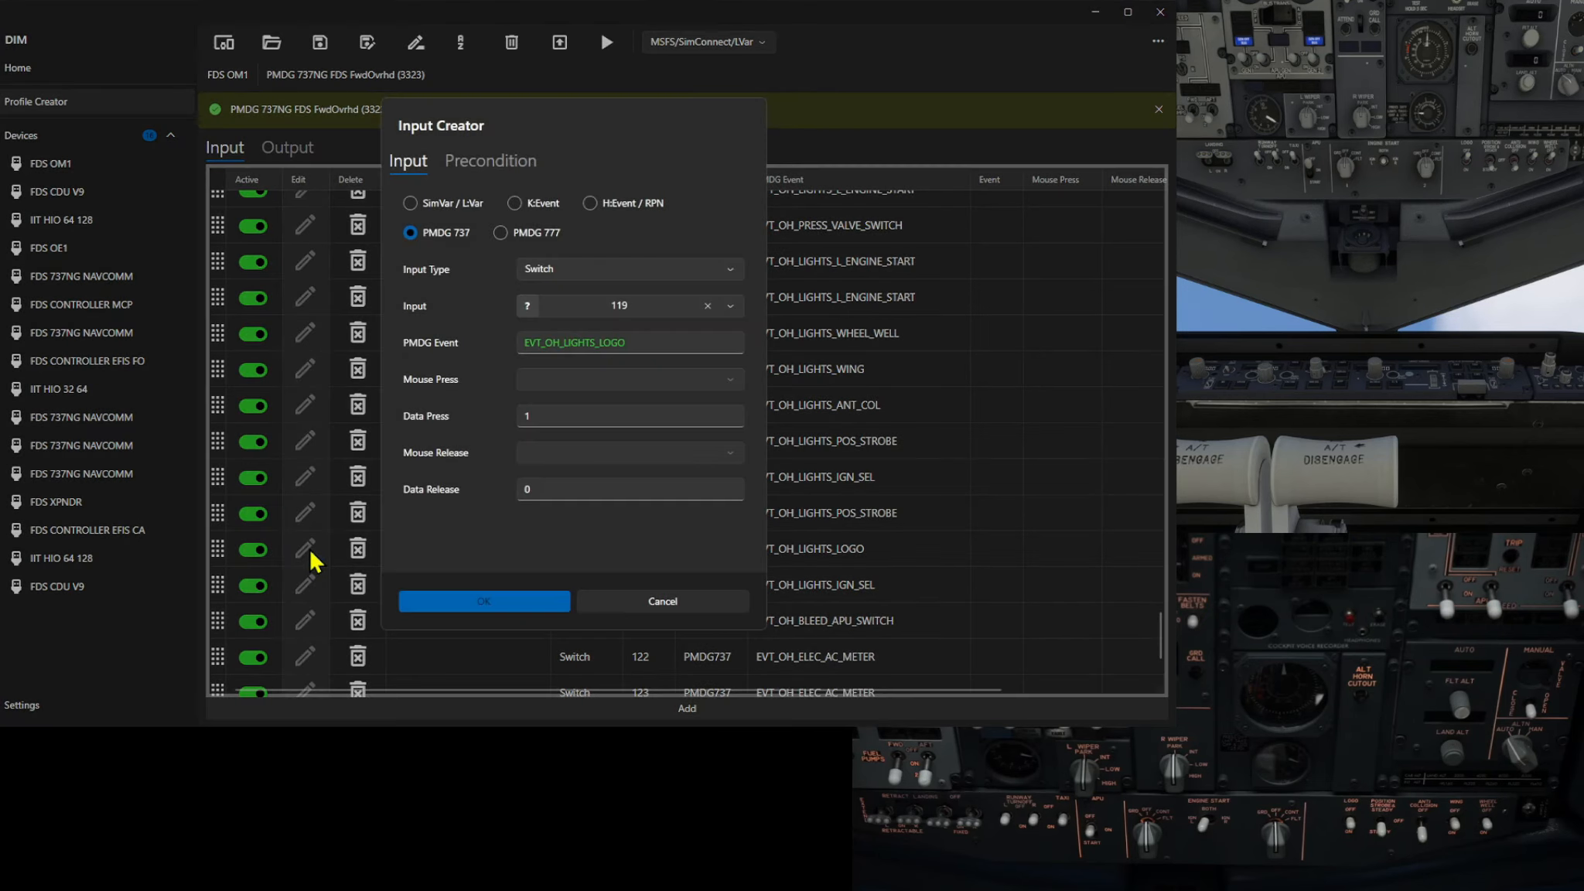
{"action": "left_click", "coordinate": [496, 164]}
{"action": "left_click", "coordinate": [410, 163]}
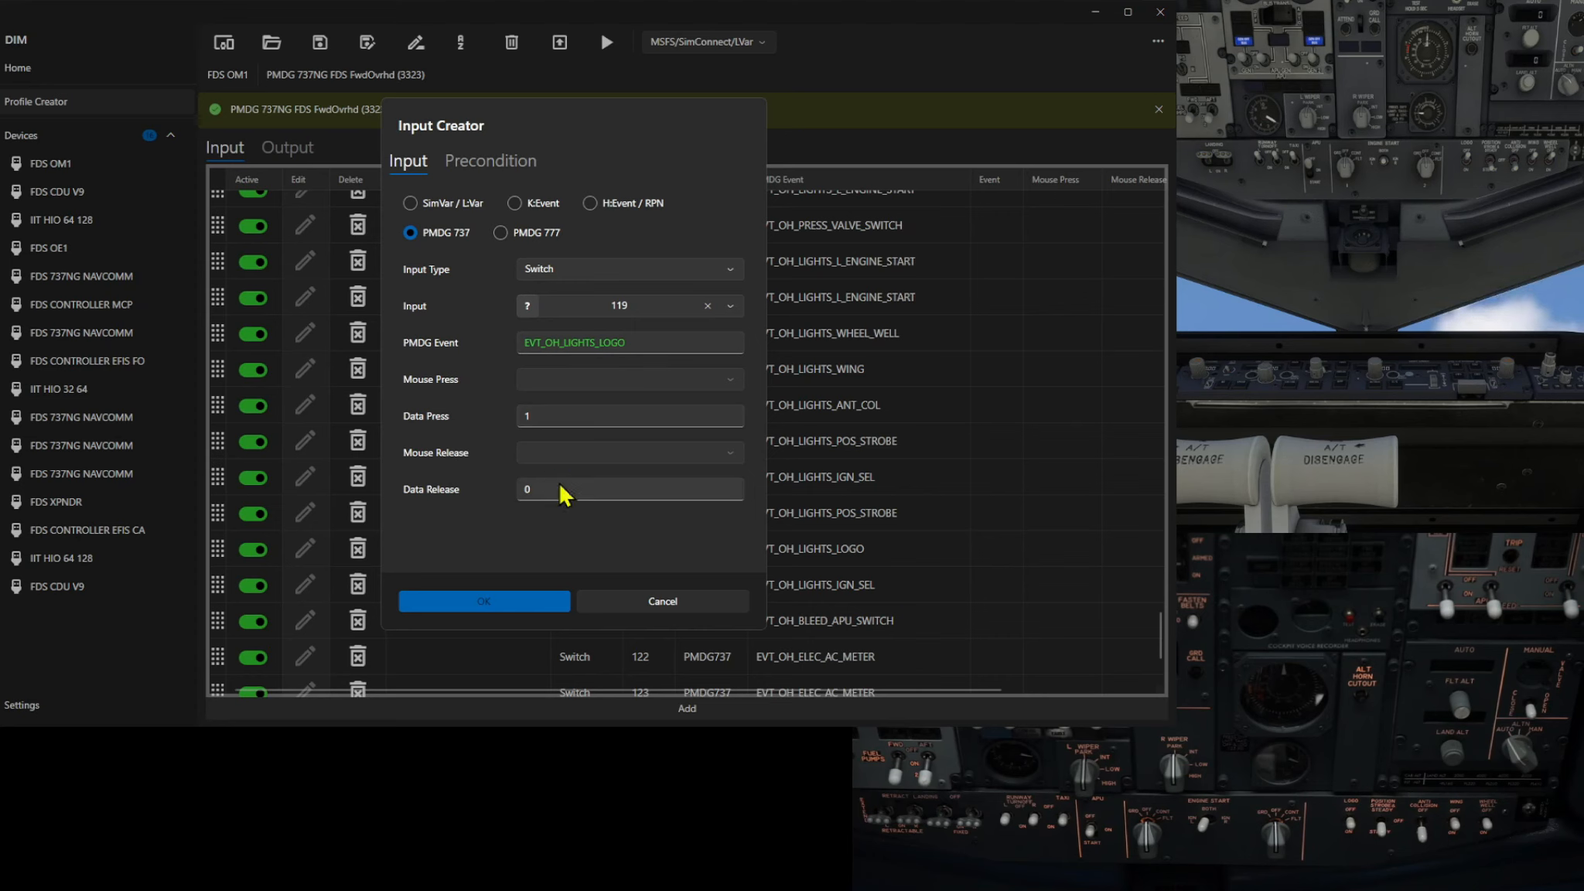
{"action": "left_click", "coordinate": [444, 601]}
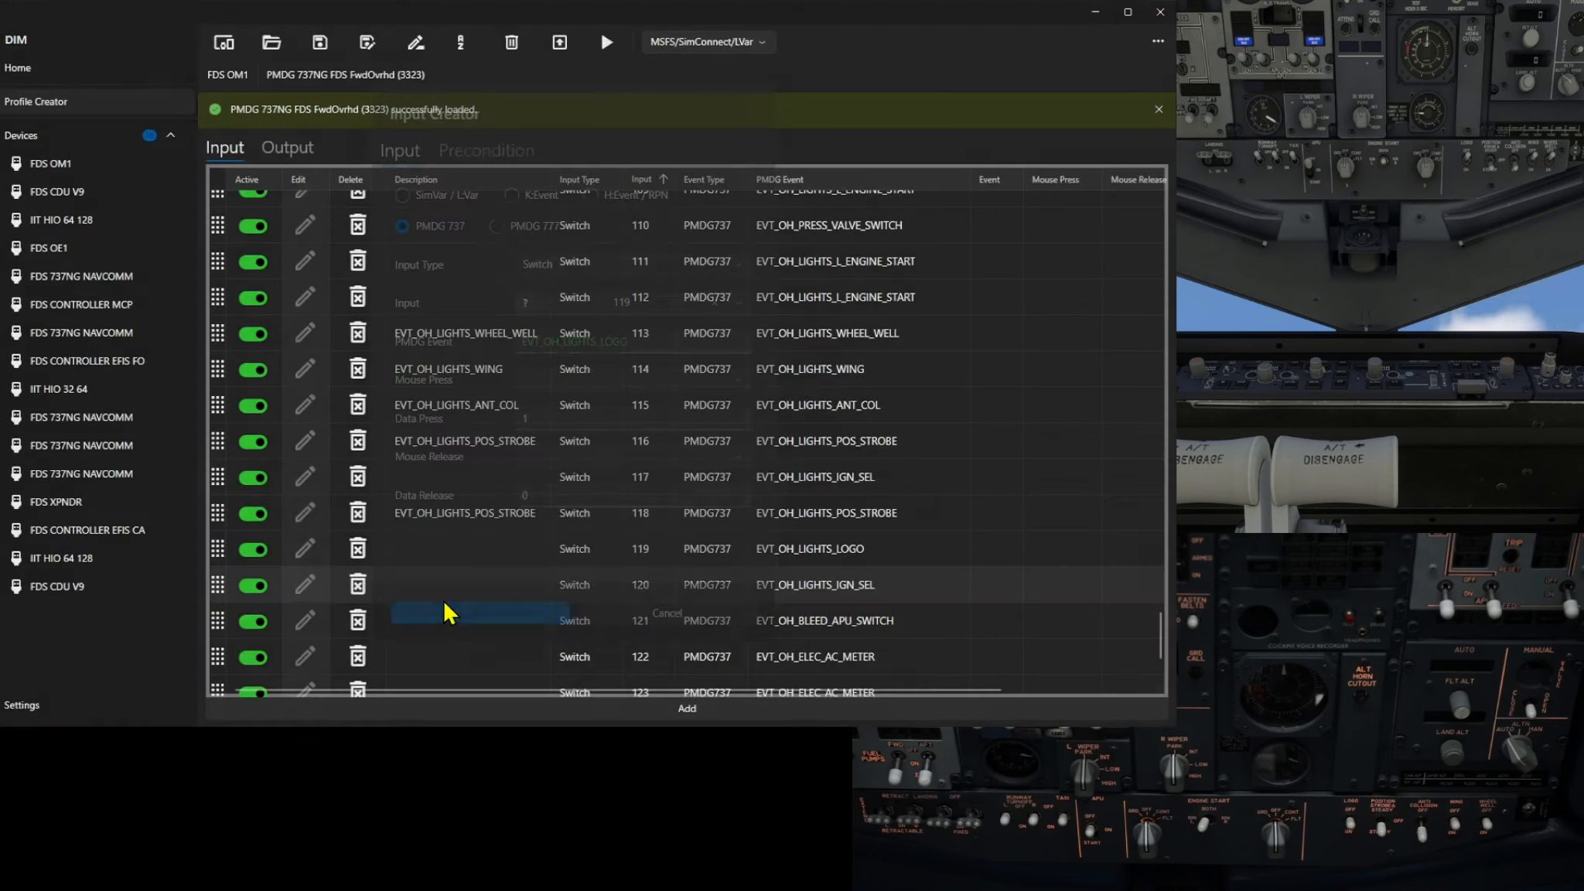